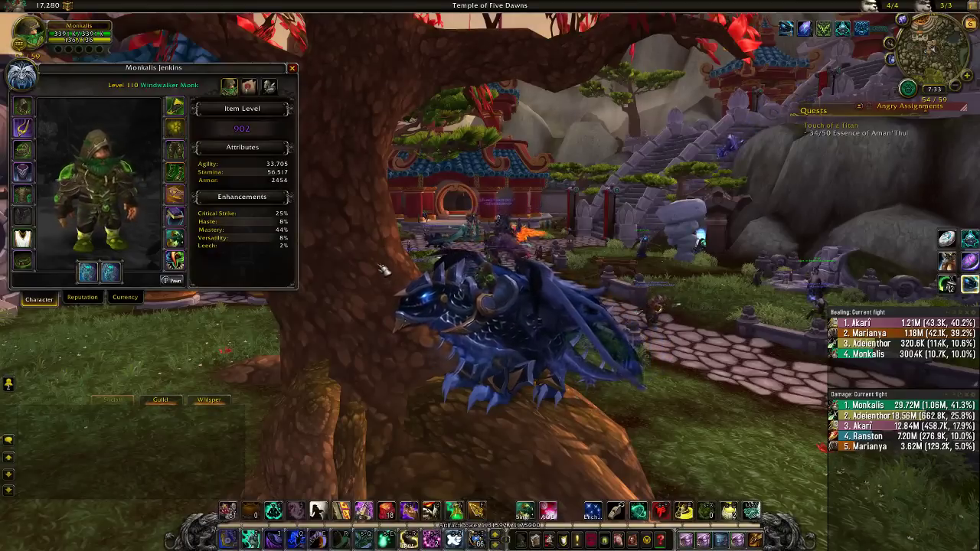
Step: Check the Simulationcraft addon in the Curse client's installed World of Warcraft addons and close the client
key(super)
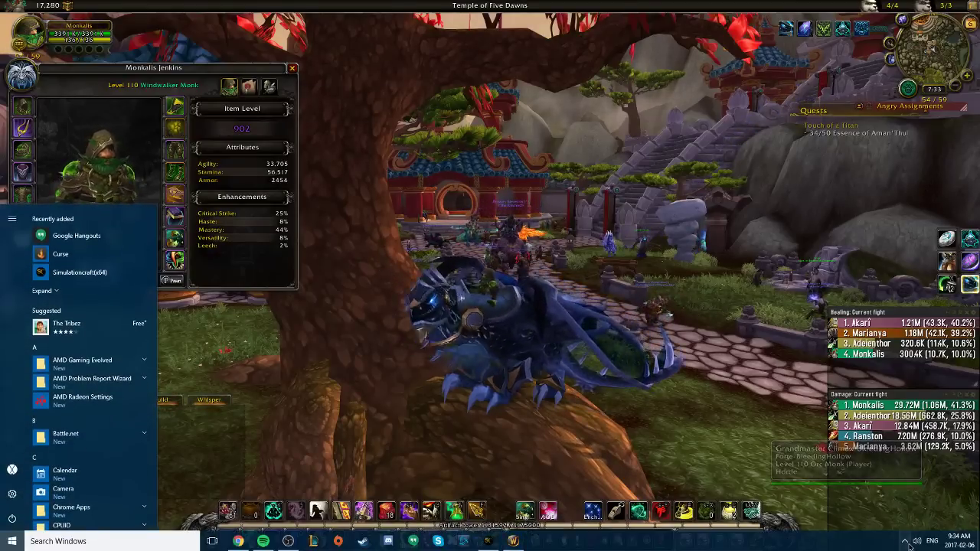
click(905, 541)
click(906, 521)
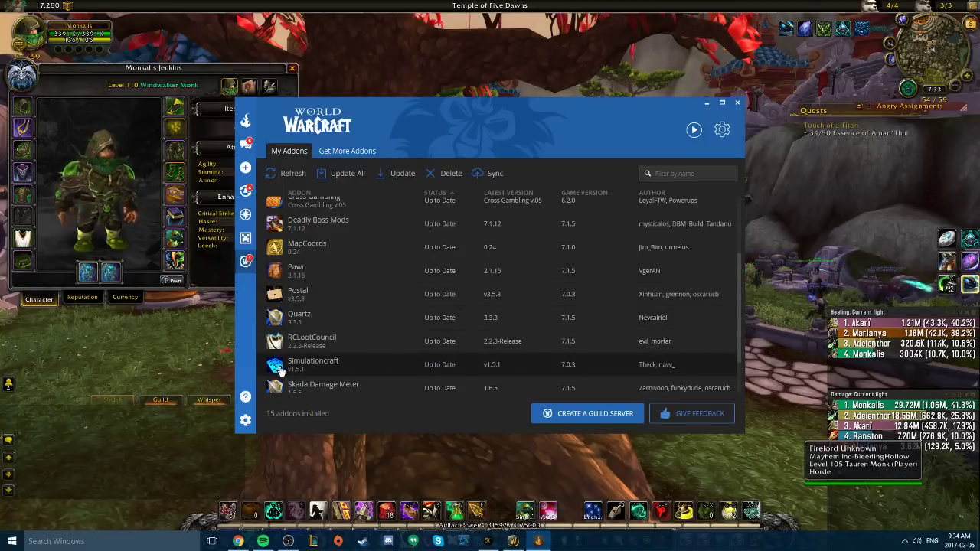
click(737, 103)
Step: View the SimulationCraft downloads index in the Chrome browser and minimize its window
key(alt+Tab)
key(alt+Tab)
key(alt+Tab)
key(alt+Tab)
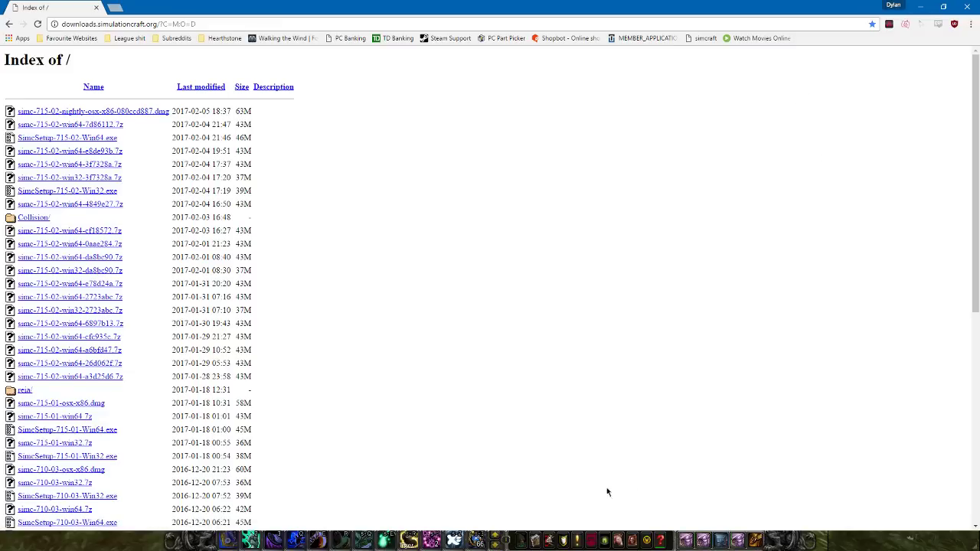
click(920, 5)
Step: Switch to SimulationCraft and examine the version download notice on its welcome page
key(super)
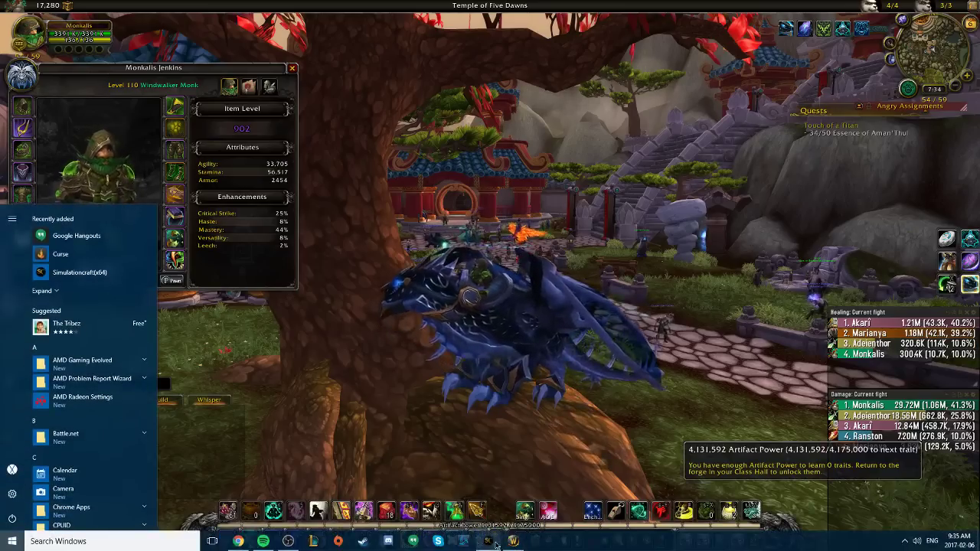
click(512, 543)
click(31, 25)
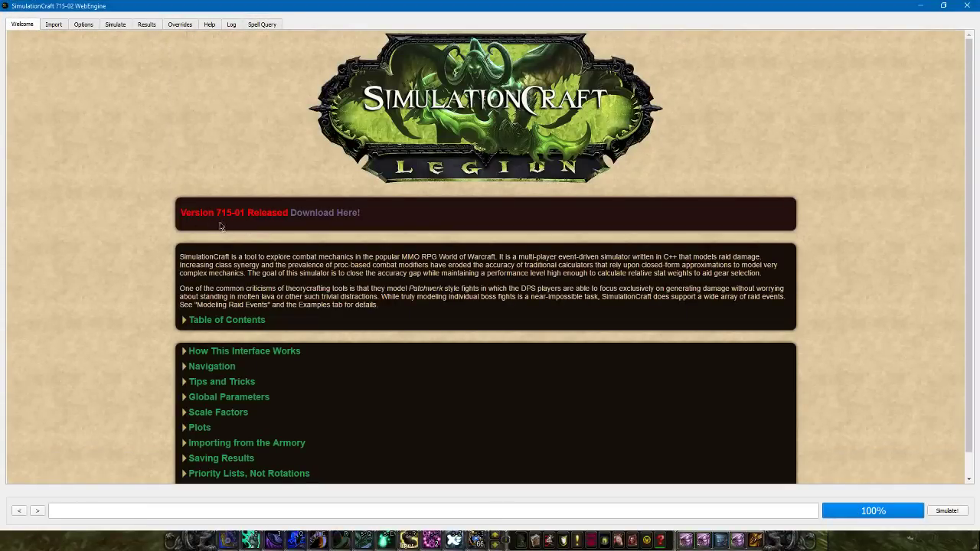
drag(221, 212, 363, 223)
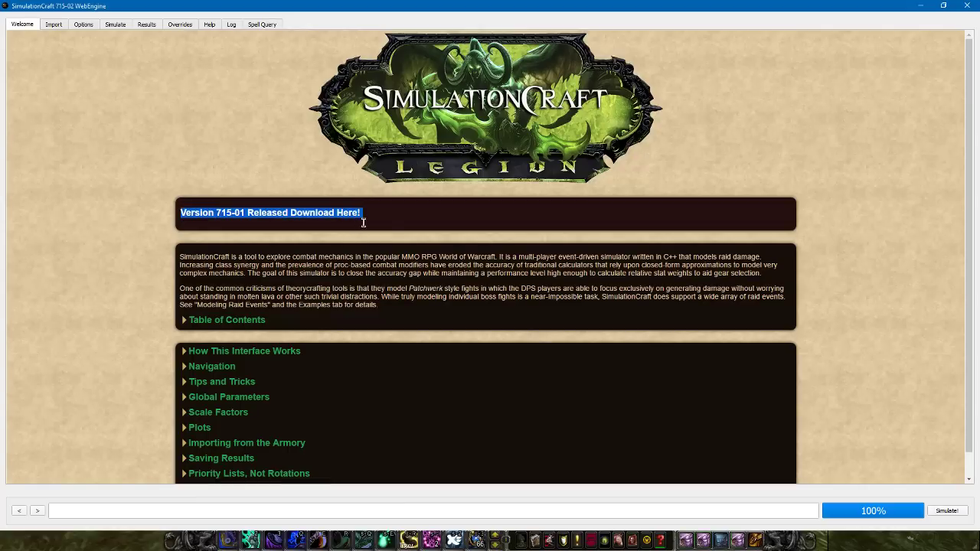
click(403, 222)
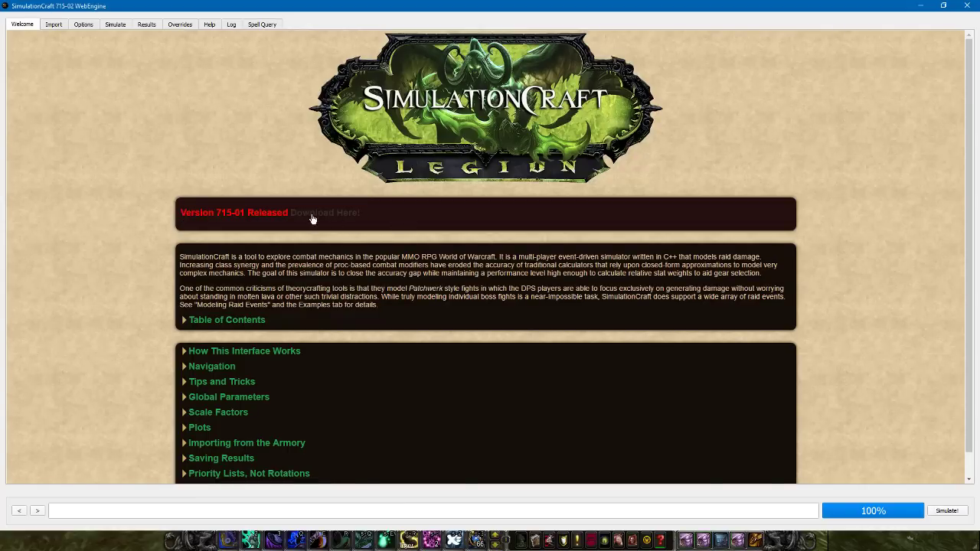
Step: Look over the character import form, the Battle.Net import page and the scaling options
click(59, 25)
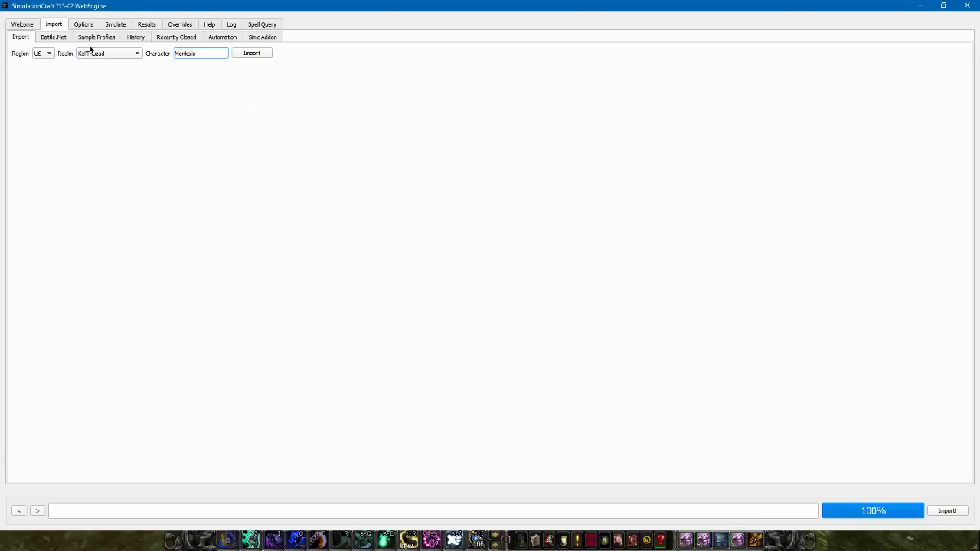
click(53, 37)
click(29, 40)
click(90, 25)
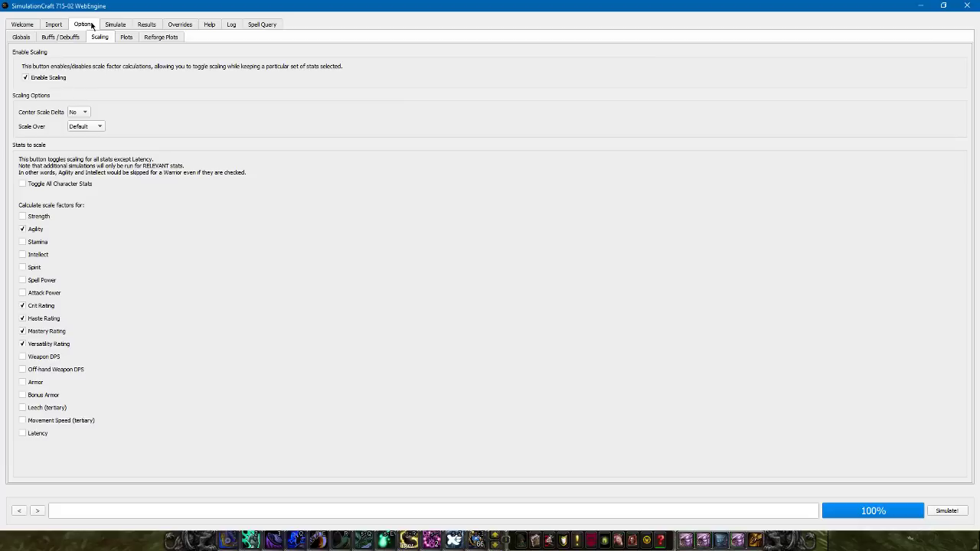
Step: Delete the old character profile below the comment lines on the Simulate page, keeping a single profile tab
click(114, 25)
drag(173, 303, 21, 84)
key(BackSpace)
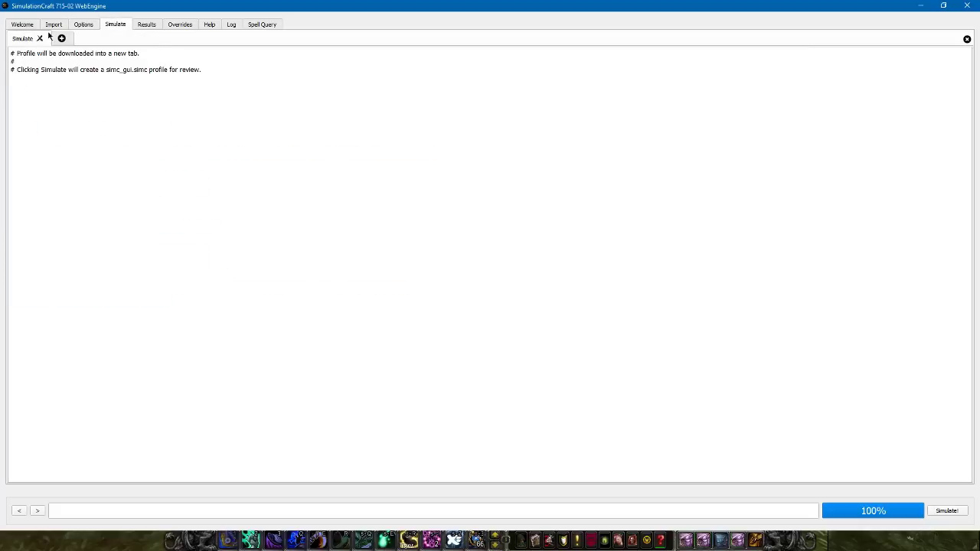
click(61, 39)
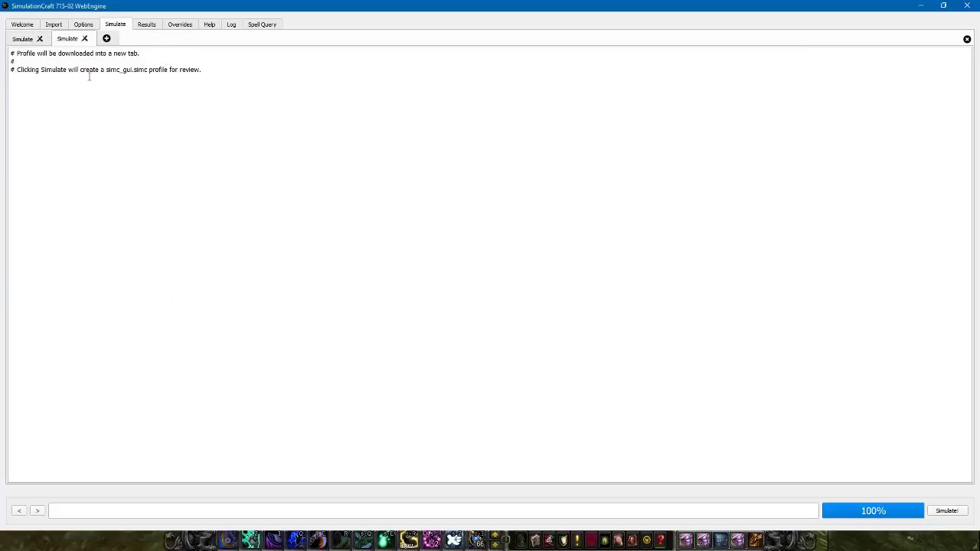
click(84, 38)
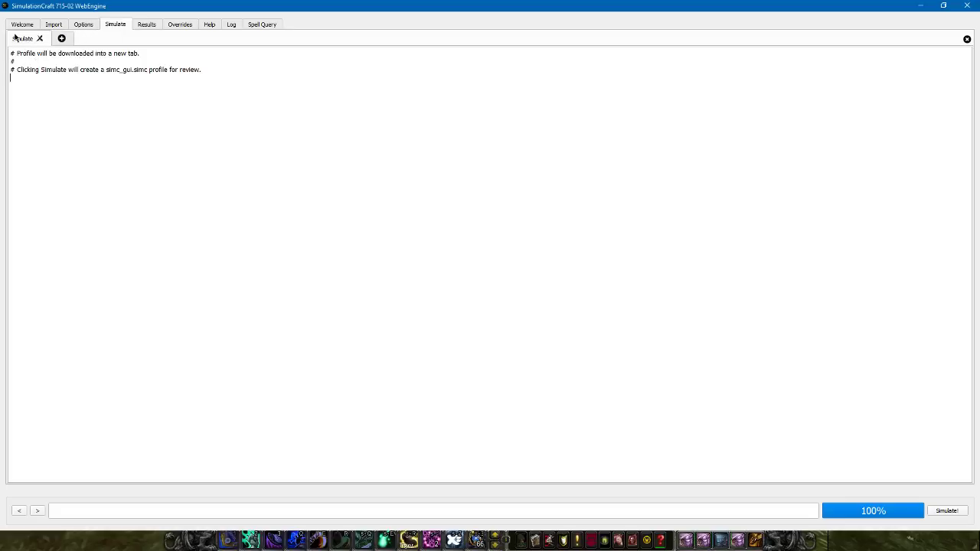
Step: Generate the character profile in World of Warcraft with /simc and paste it below the comment lines of SimulationCraft's Simulate profile
click(921, 5)
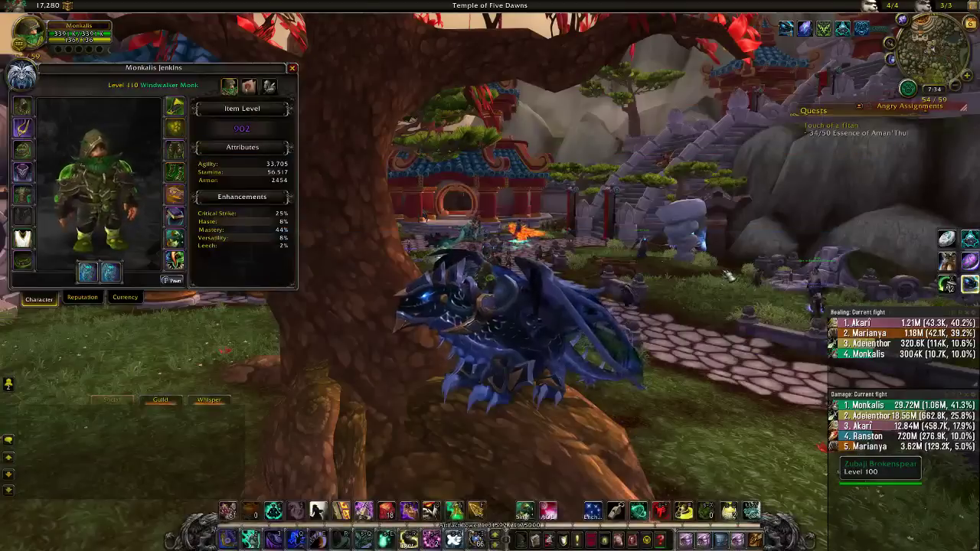
text(/simc)
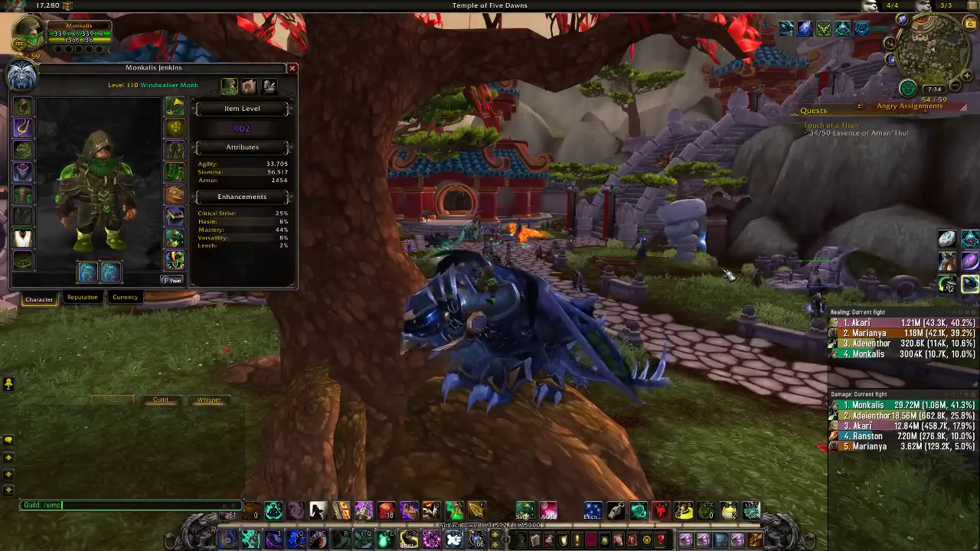
key(Return)
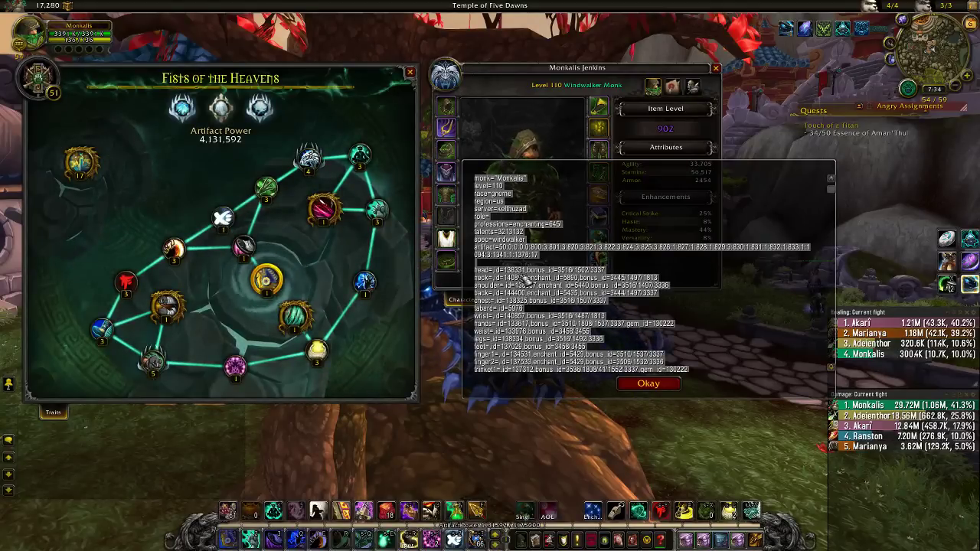
scroll(678, 330, down, 3)
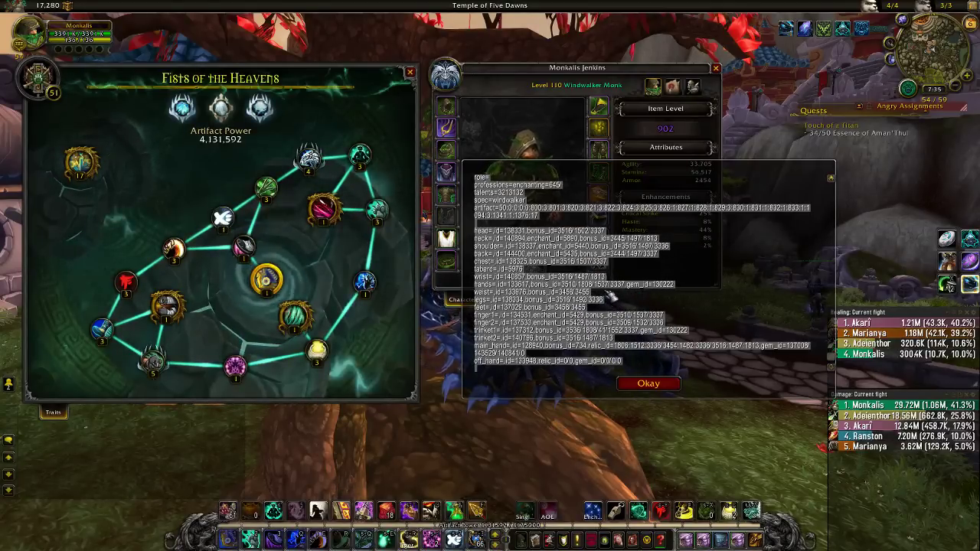
key(alt+Tab)
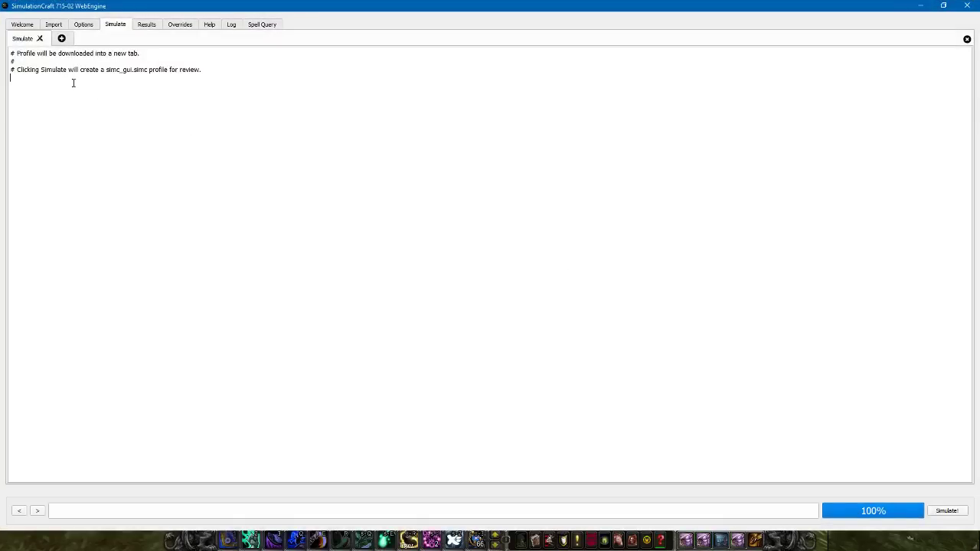
text(monk="Monkans" level=110 race=gnome region=us server=kelthuzad role= professions=enchanting=645/ talents=3213132 spec=windwalker artifact=50:0:0:0:0:800:3:801:3:820:3:821:3:822:3:824:3:825:3:826:1:827:1:828:1:829:3:830:1:831:1:832:1:833:1:1094:3:1341:1:1376:17  head=,id=138331,bonus_id=3516/1502/3337 neck=,id=140894,enchant_id=5890,bonus_id=3445/1497/1813 shoulder=,id=138337,enchant_id=5440,bonus_id=3516/1497/3336 back=,id=144400,enchant_id=5435,bonus_id=3444/1497/3337 chest=,id=138325,bonus_id=3516/1507/3337 tabard=,id=5976 wrist=,id=140857,bonus_id=3516/1487/1813 hands=,id=133617,bonus_id=3510/1808/1537/3337,gem_id=130222 waist=,id=133976,bonus_id=3458/3455 legs=,id=138334,bonus_id=3516/1492/3336 feet=,id=137029,bonus_id=3458/3455 finger1=,id=134531,enchant_id=5429,bonus_id=3510/1537/3337 finger2=,id=137533,enchant_id=5429,bonus_id=3509/1532/3336 trinket1=,id=137312,bonus_id=3536/1808/41/1552/3337,gem_id=130222 trinket2=,id=140796,bonus_id=3516/1487/1813 main_hand=,id=128940,bonus_id=734,relic_id=1806:1512:3336/3454:1482:3336/3516:1487:1813,gem_id=137008/143529/140841/0 off_hand=,id=133948,relic_id=0/0,gem_id=0/0/0/0)
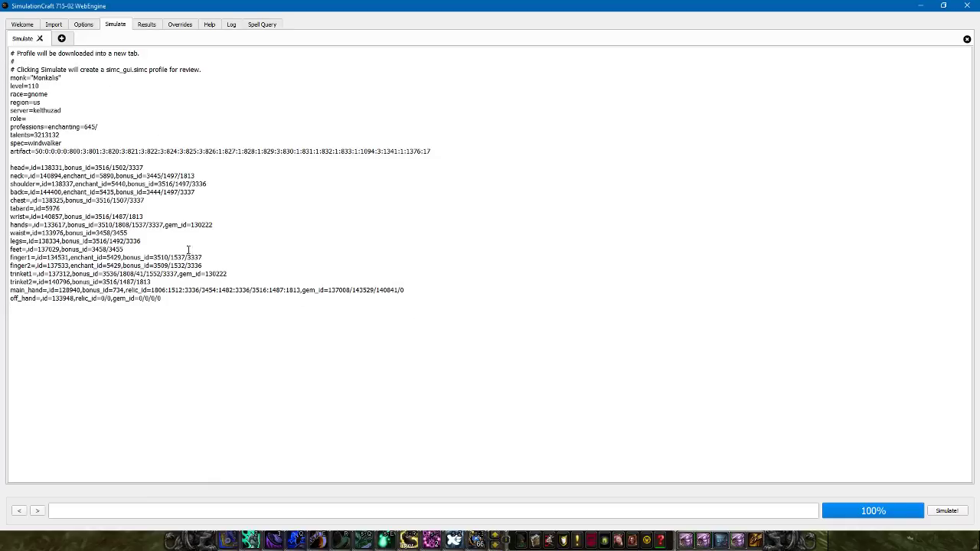
Step: Set the iterations in the global options to 100000, keeping the number of enemies at 1
click(85, 24)
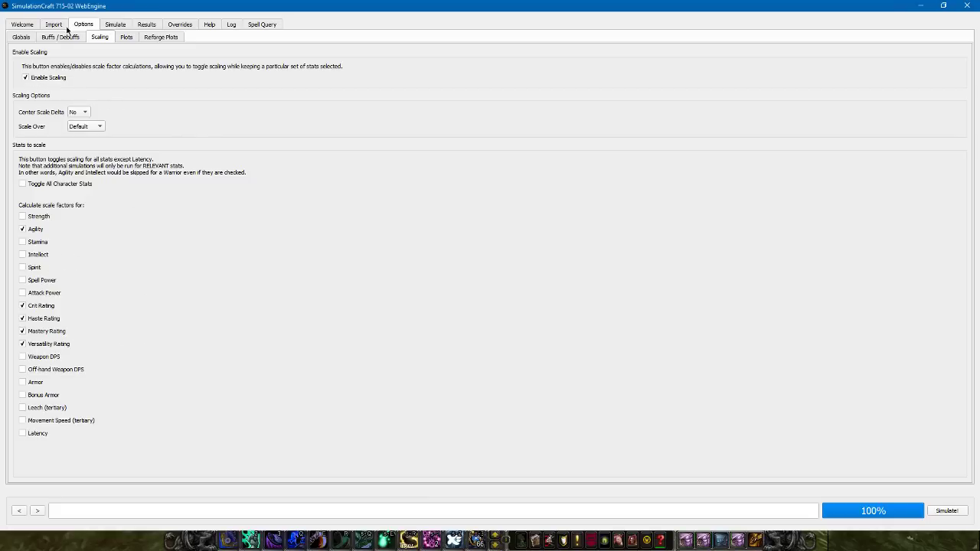
click(23, 37)
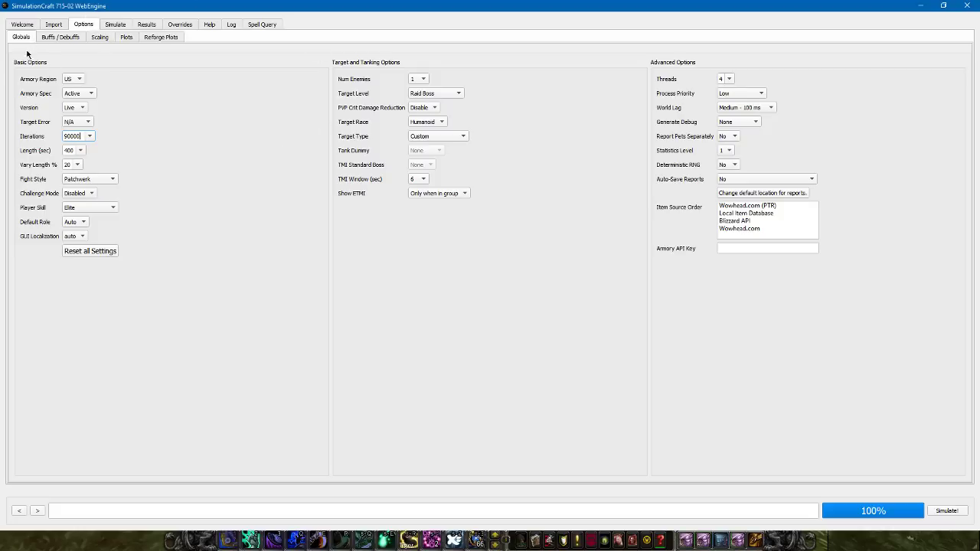
click(422, 79)
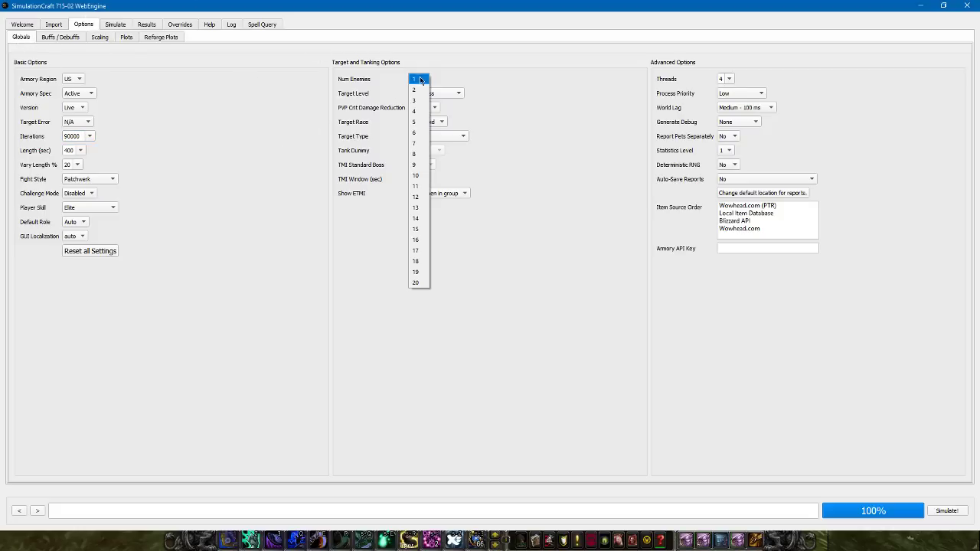
click(422, 79)
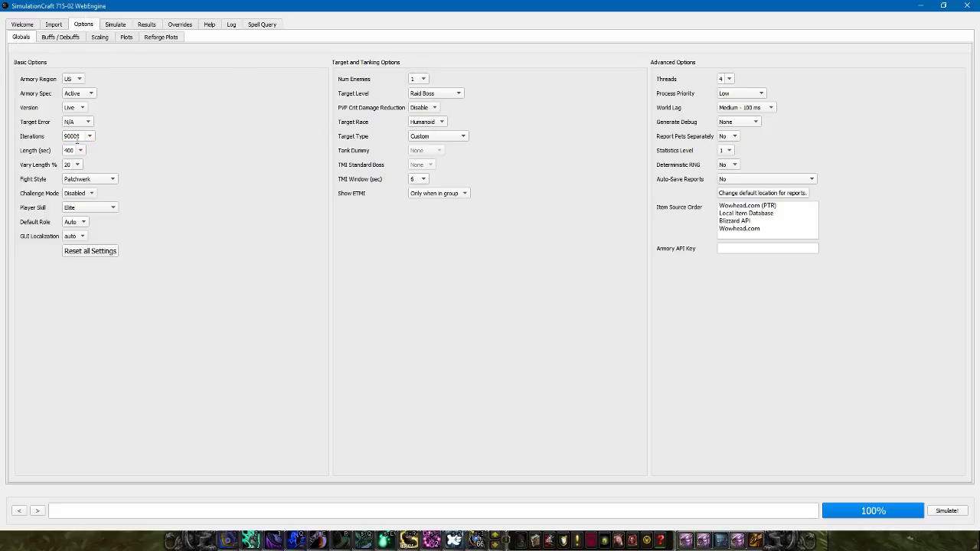
drag(81, 136, 59, 140)
text(1)
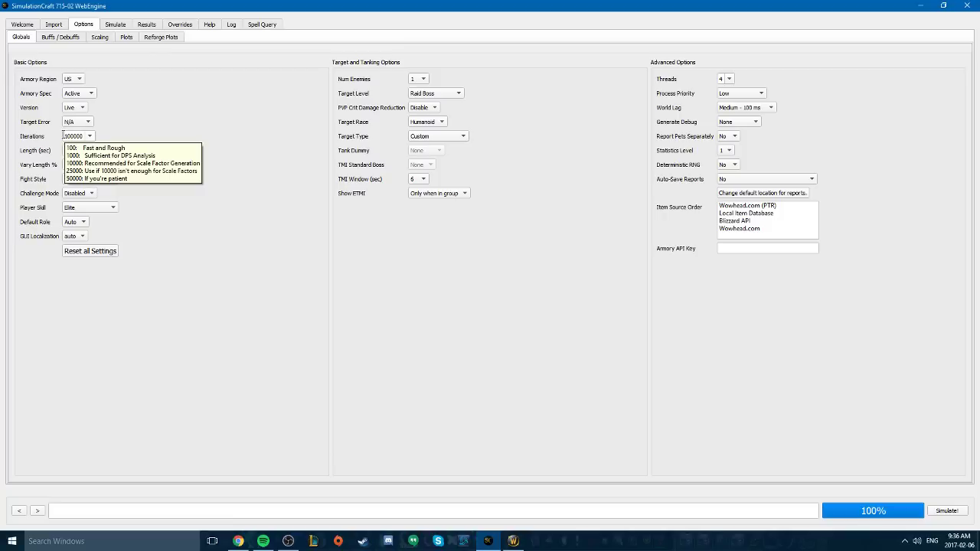
Step: Look over the Scaling, Plots and Reforge Plots options and return to the pasted profile
click(100, 37)
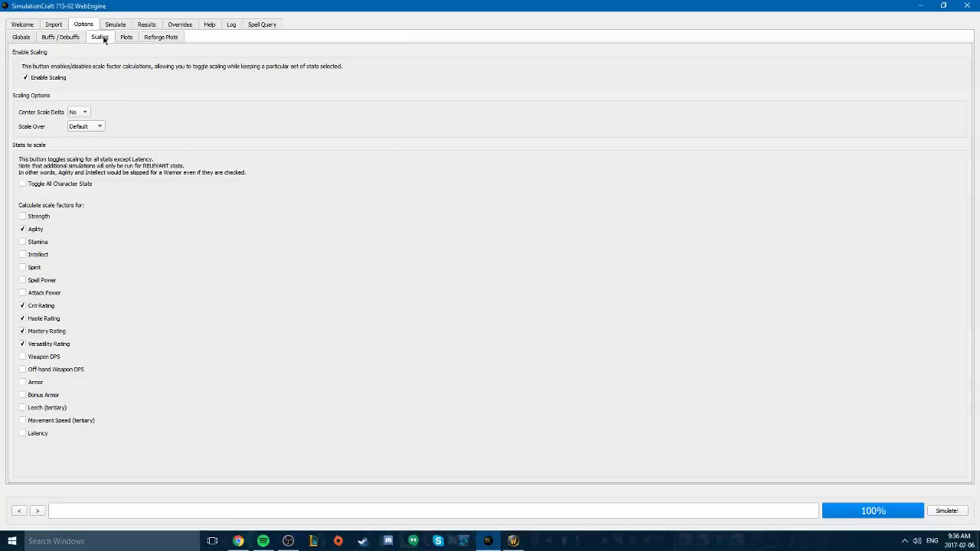
click(126, 37)
click(161, 37)
click(21, 36)
click(113, 24)
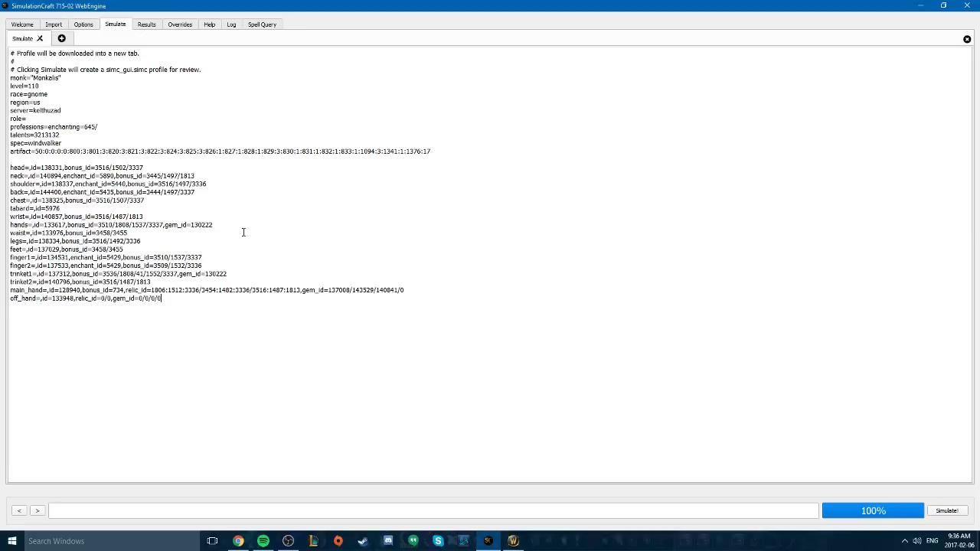
Step: Examine the first simulation report's talents, scale factors and stat ranking, and recheck the global options and profile text
click(152, 26)
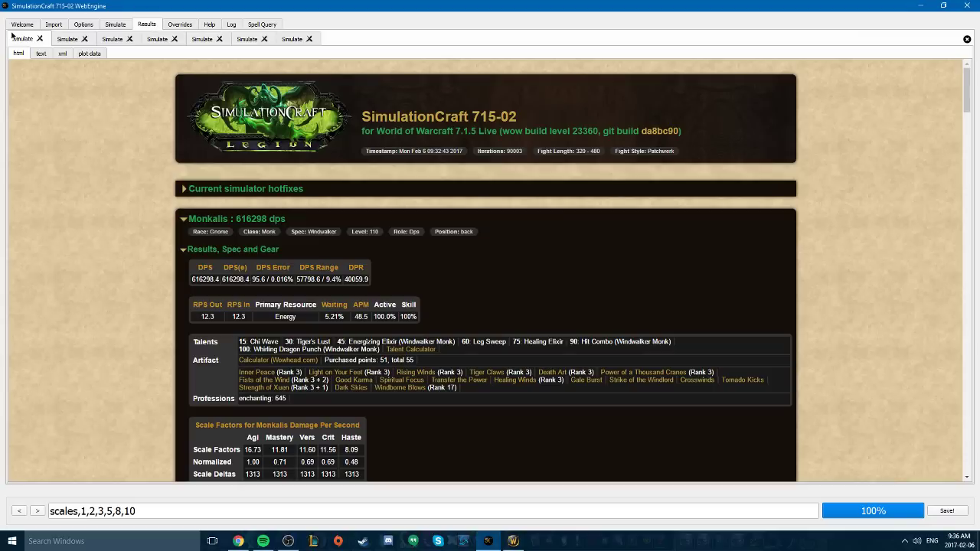
scroll(236, 133, down, 3)
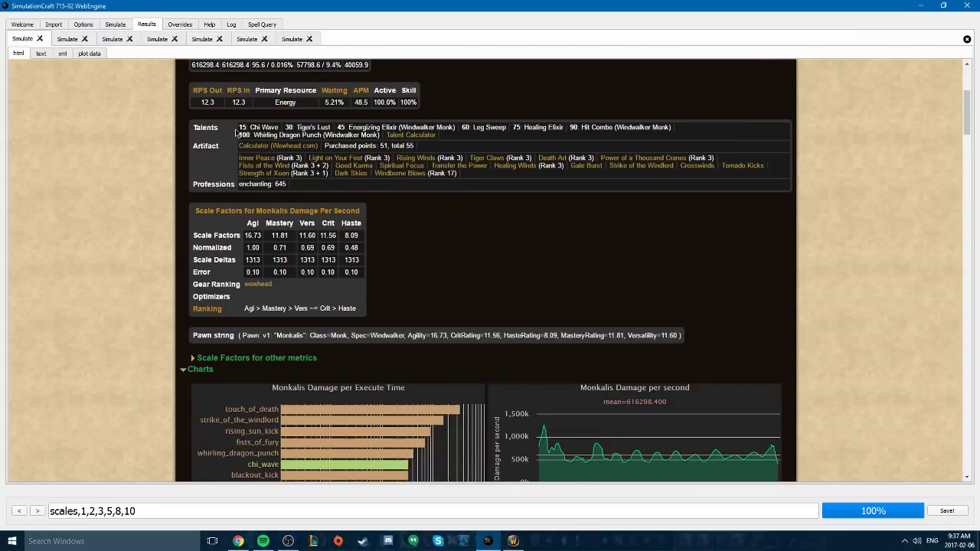
scroll(236, 133, up, 1)
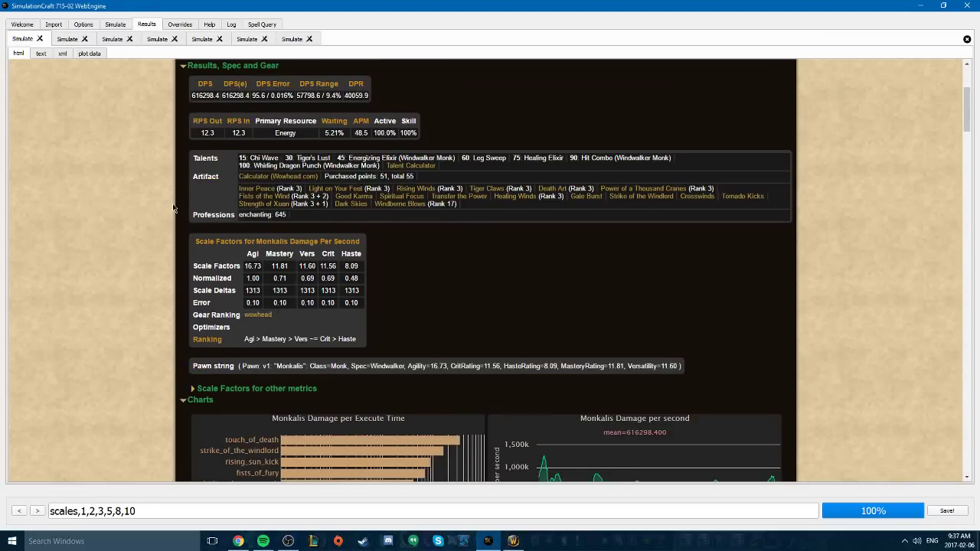
scroll(164, 217, up, 2)
scroll(163, 218, down, 2)
drag(156, 511, 41, 503)
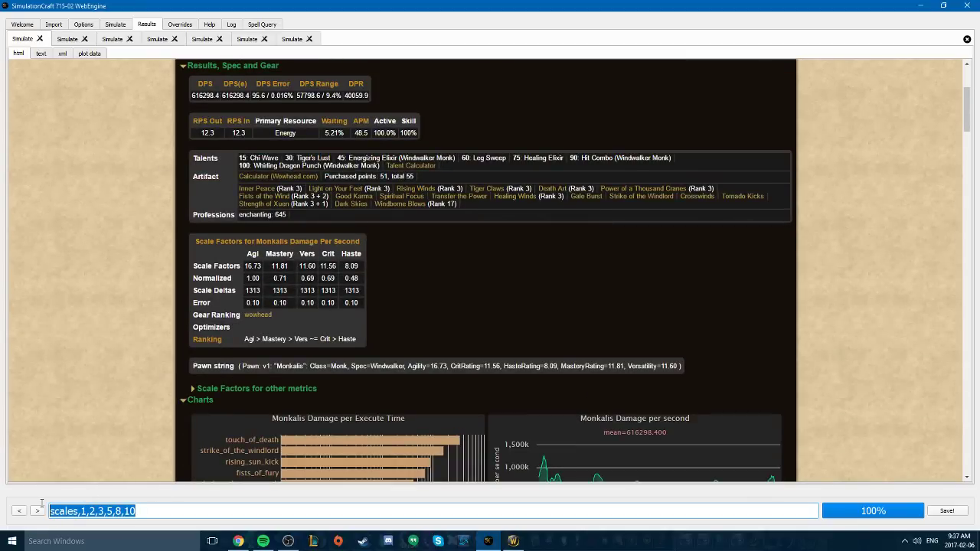
click(153, 512)
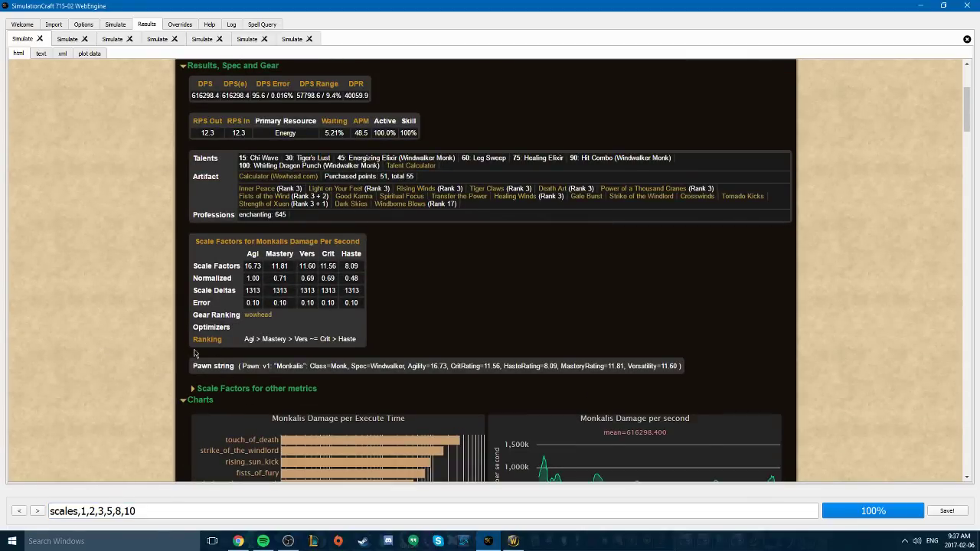
scroll(169, 339, down, 1)
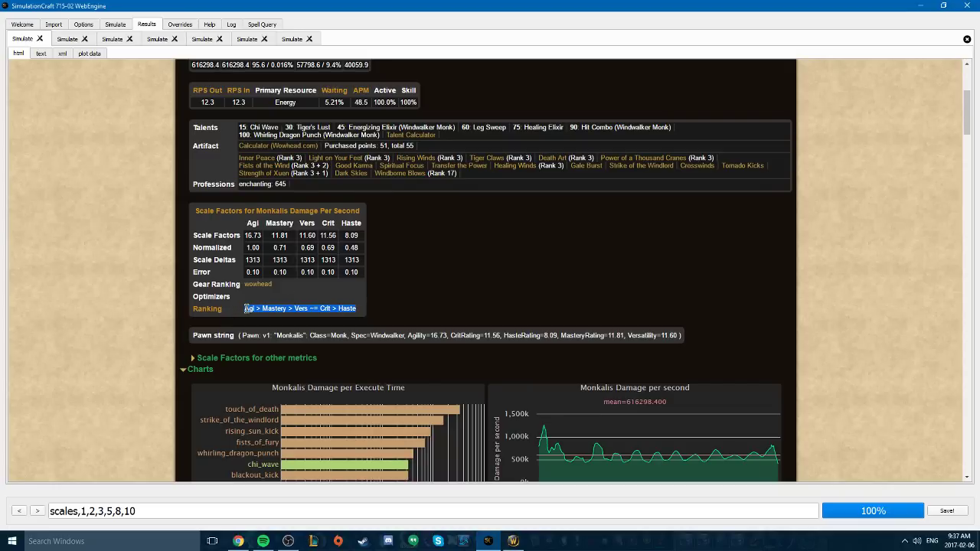
click(247, 308)
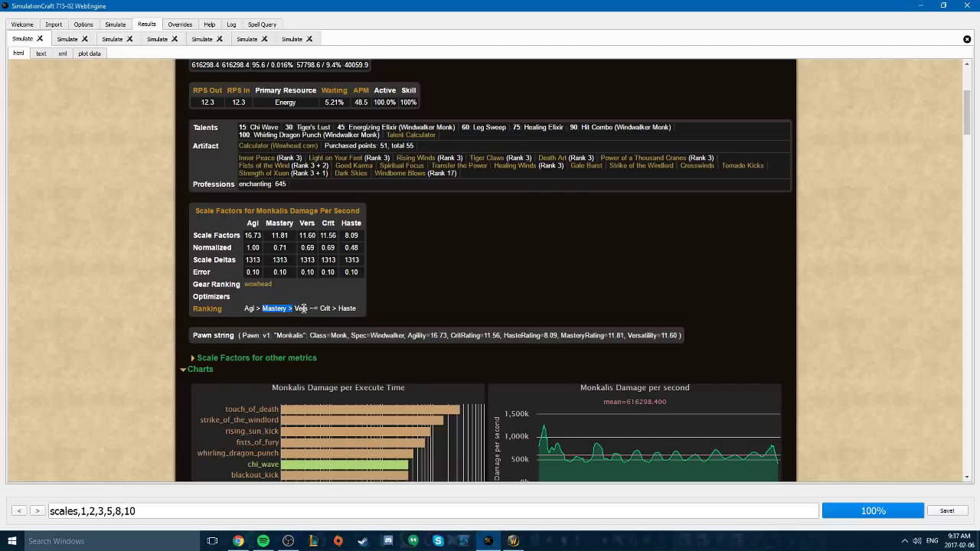
drag(302, 307, 341, 307)
click(347, 305)
scroll(358, 246, up, 3)
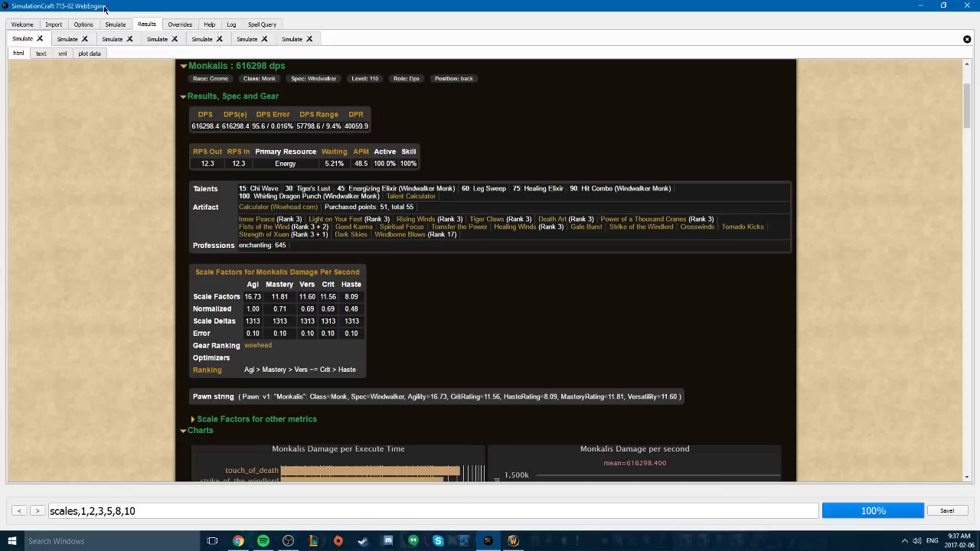
click(88, 25)
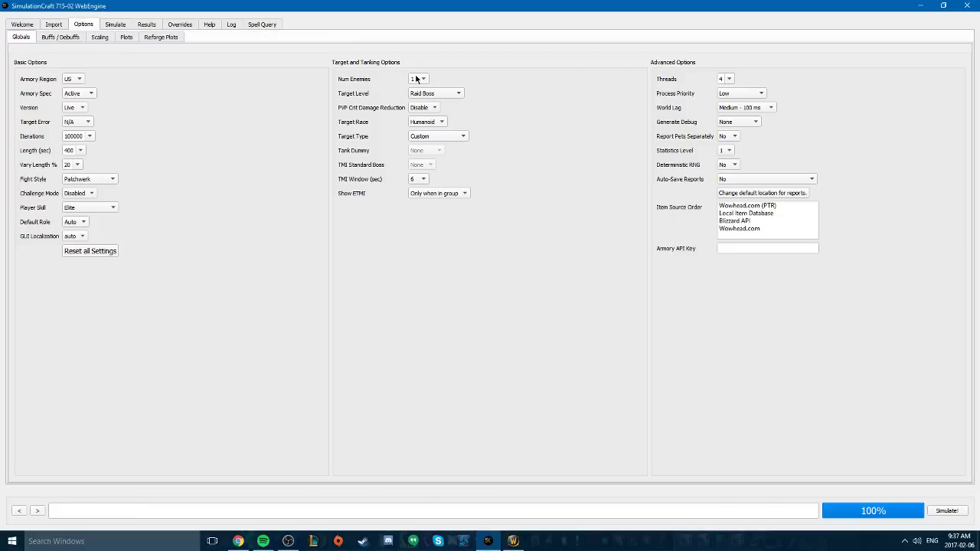
click(118, 24)
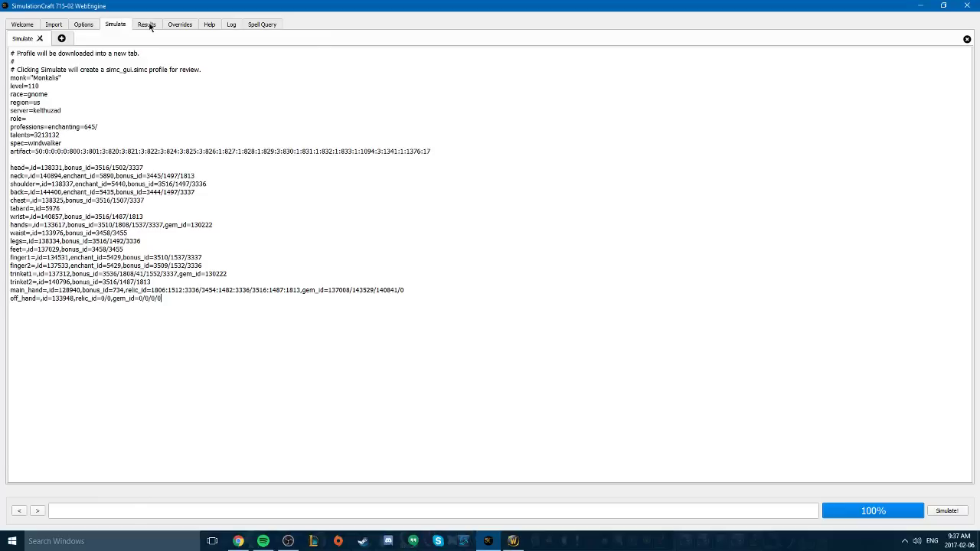
Step: Copy the complete Pawn string from the first simulation report
click(146, 25)
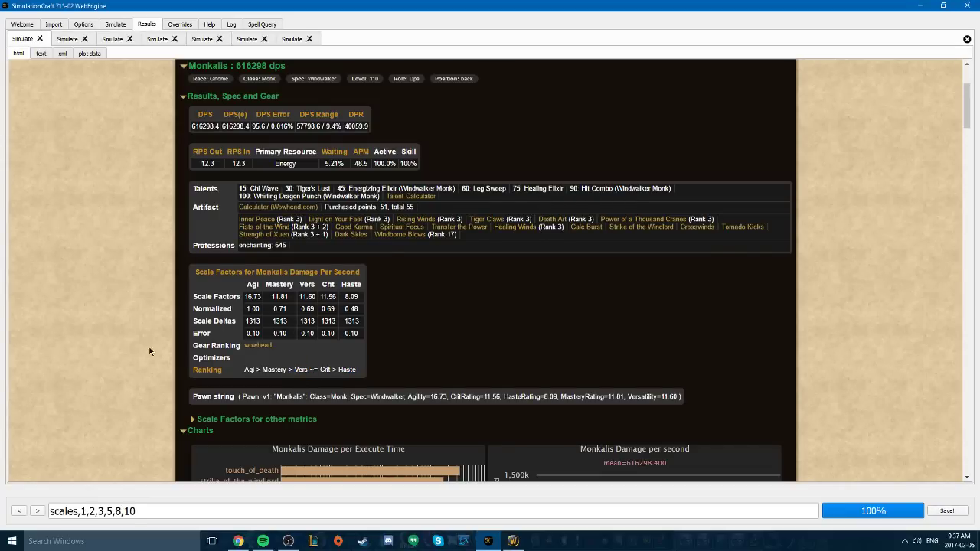
scroll(98, 291, down, 3)
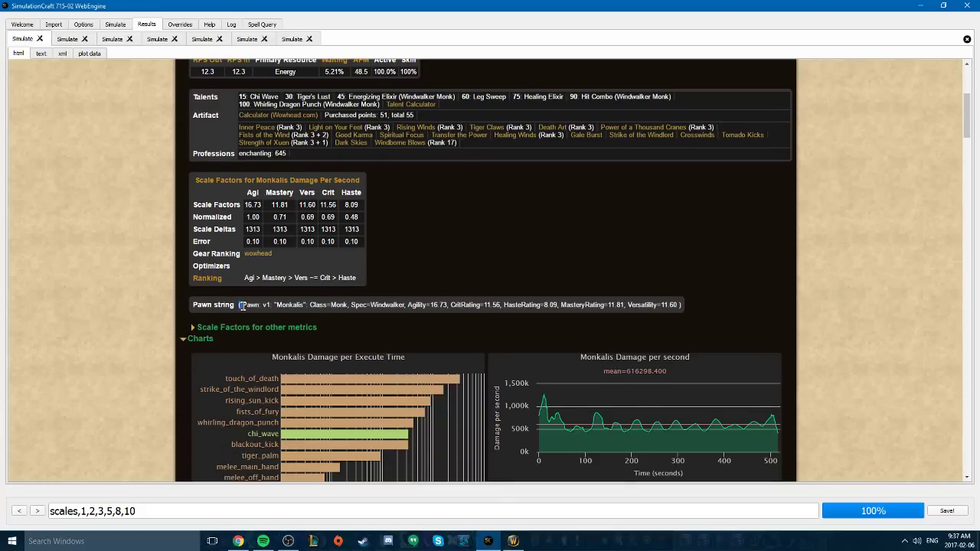
drag(263, 305, 682, 307)
right_click(682, 307)
click(689, 311)
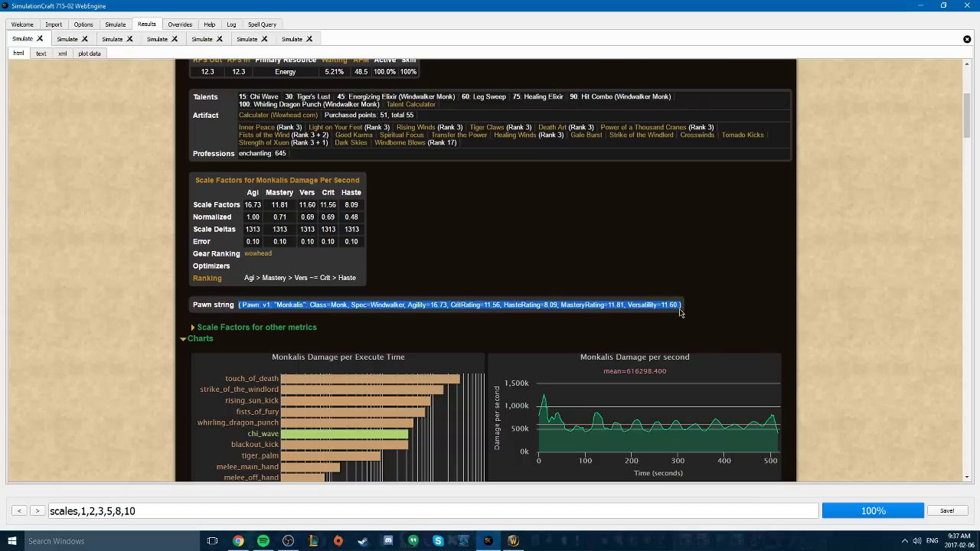
Step: Switch to World of Warcraft, dismiss the open character and artifact windows, and open the Pawn addon with /pawn
click(513, 541)
click(641, 381)
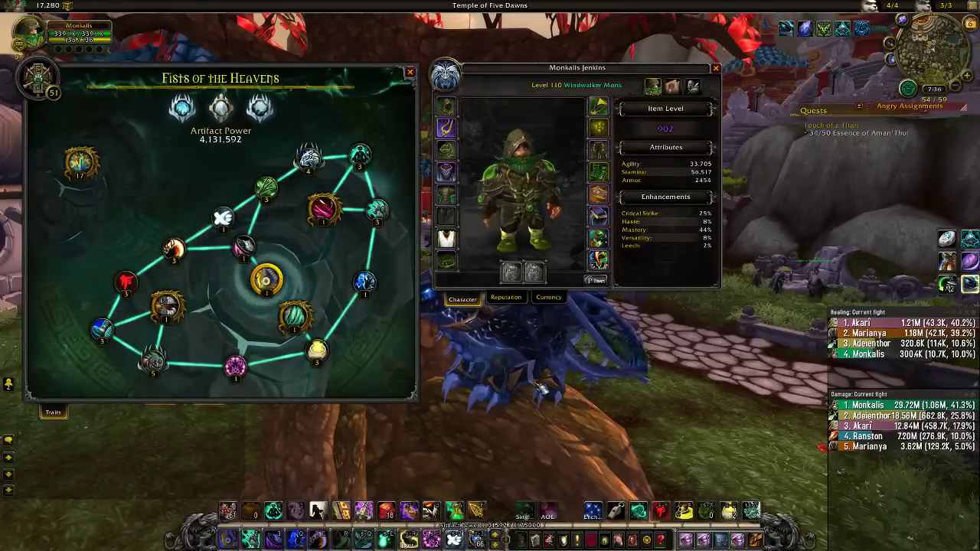
key(Escape)
key(Return)
text(/pawn)
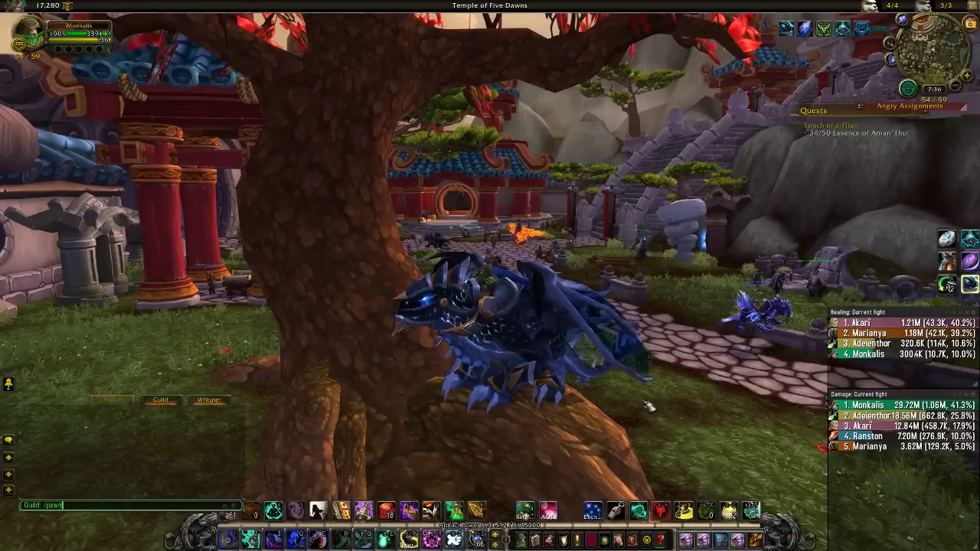
key(Return)
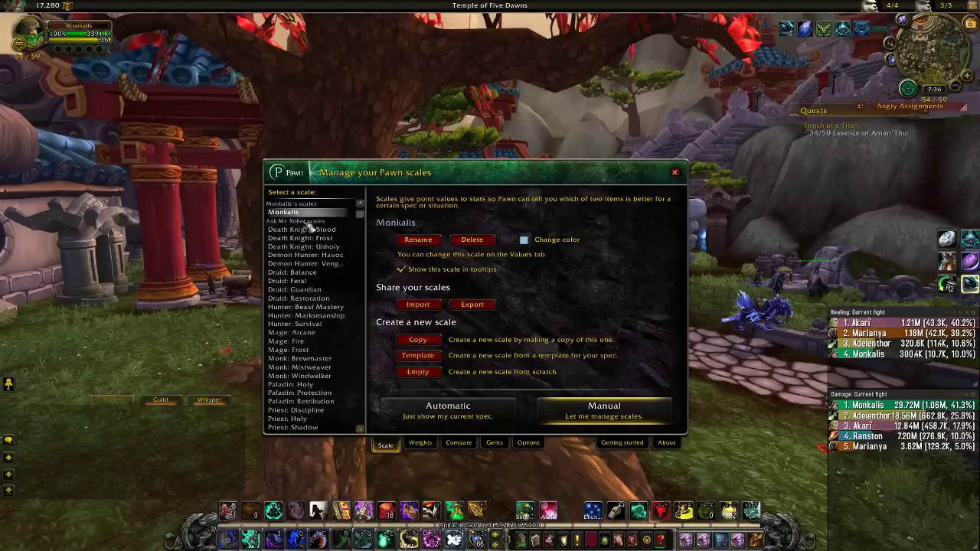
Step: Import the copied Pawn string as the character's own scale in Pawn
drag(299, 217, 291, 195)
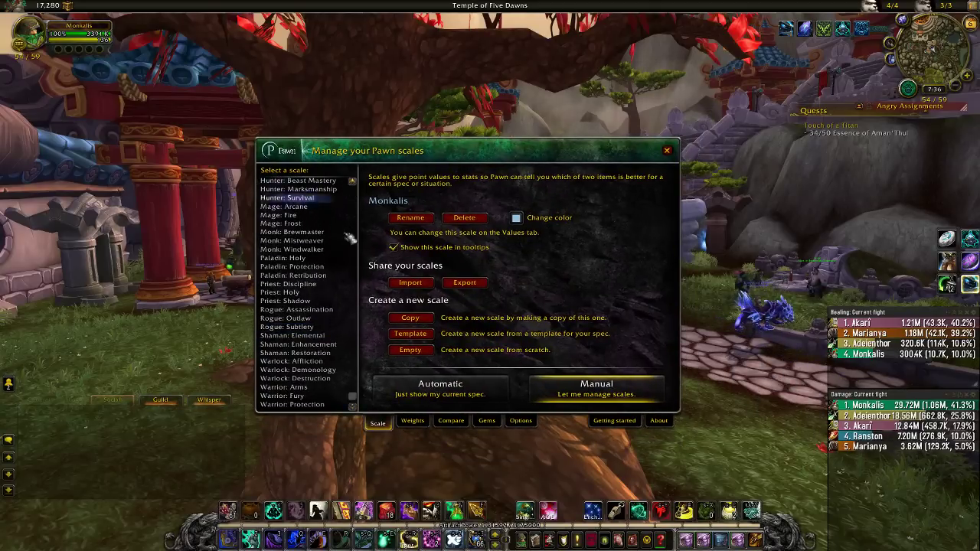
mouse_move(352, 191)
mouse_down()
mouse_move(366, 225)
mouse_move(354, 190)
mouse_up()
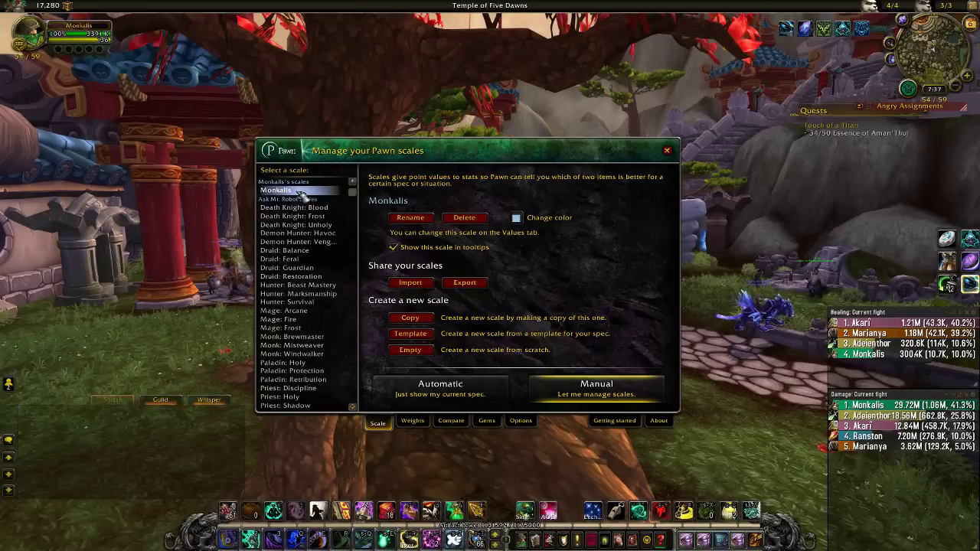
click(426, 286)
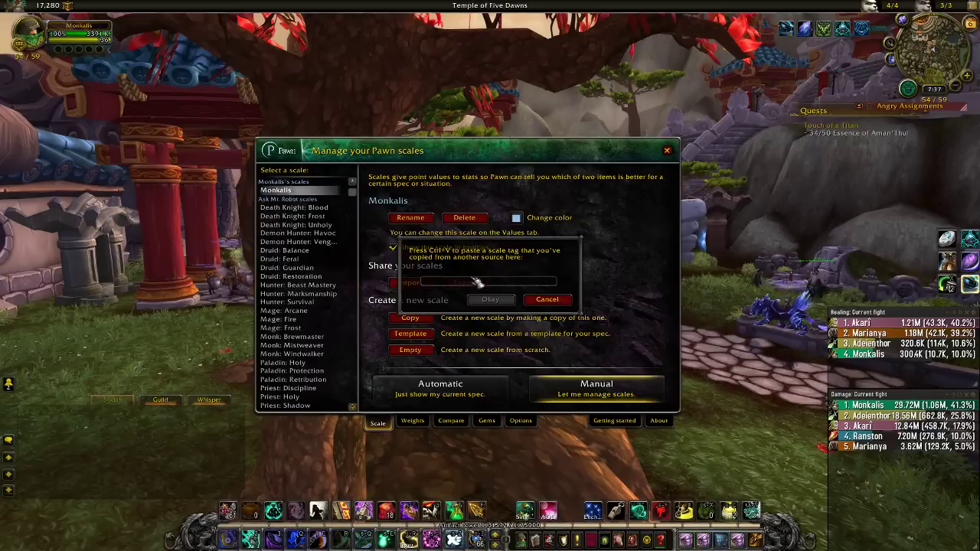
key(ctrl+v)
drag(437, 282, 653, 274)
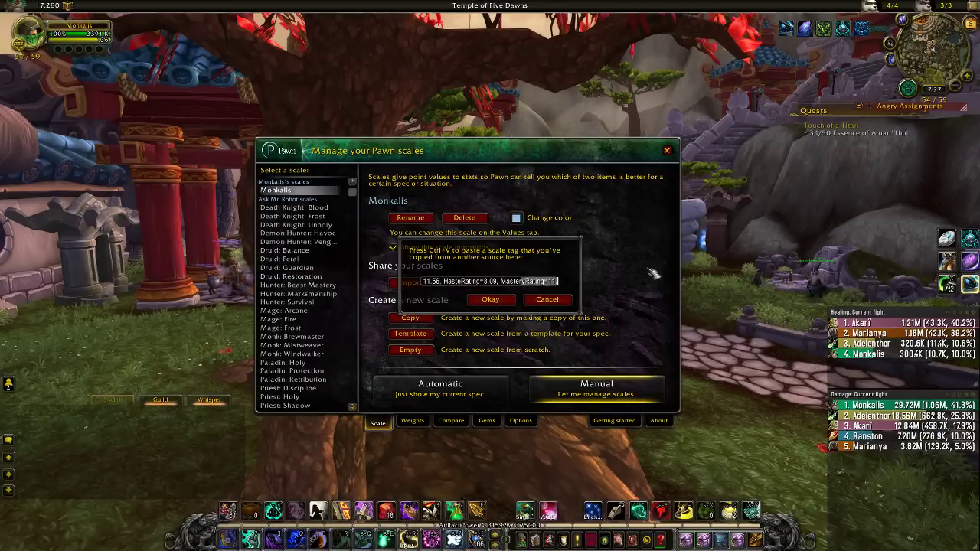
click(488, 300)
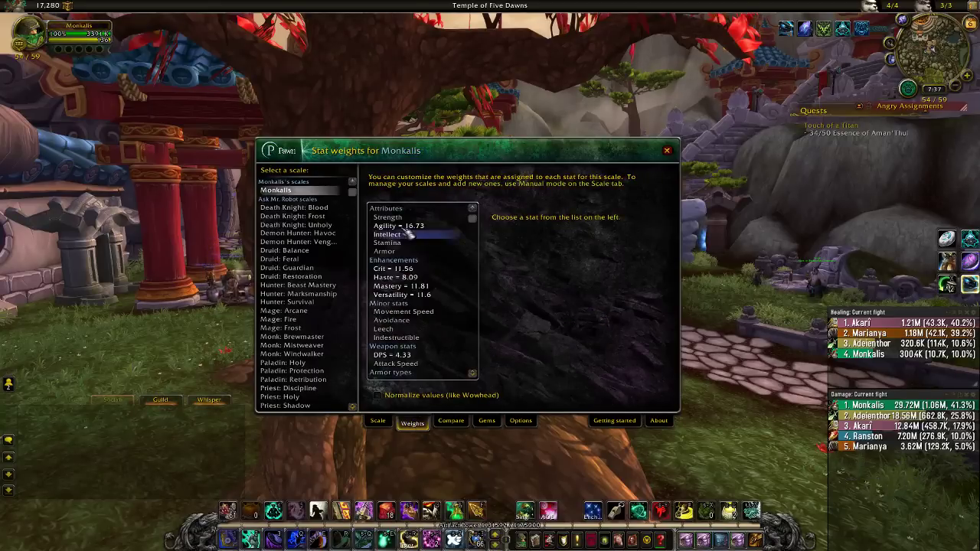
Step: Review Pawn's stat weights, item comparison and gem information for the imported scale, and return to scale management
click(379, 421)
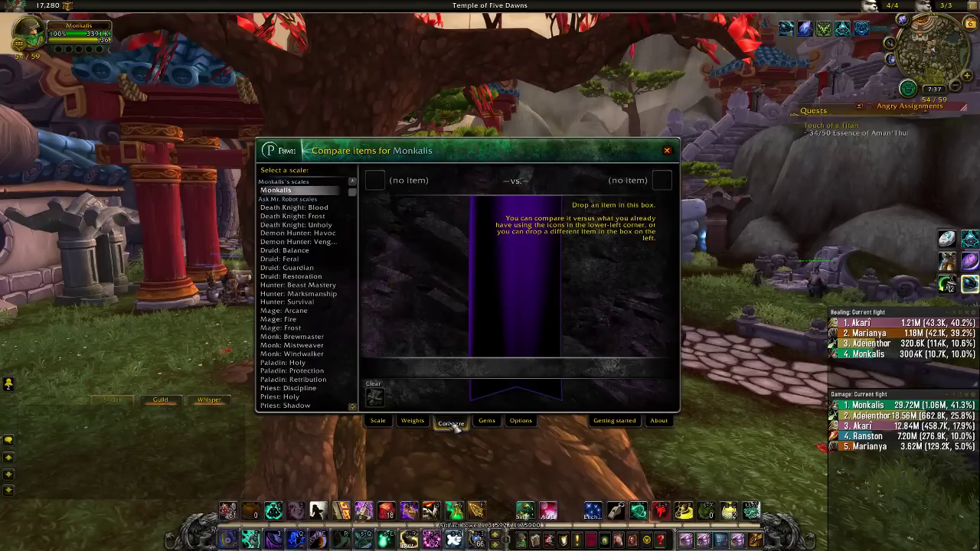
click(486, 420)
click(412, 423)
click(379, 421)
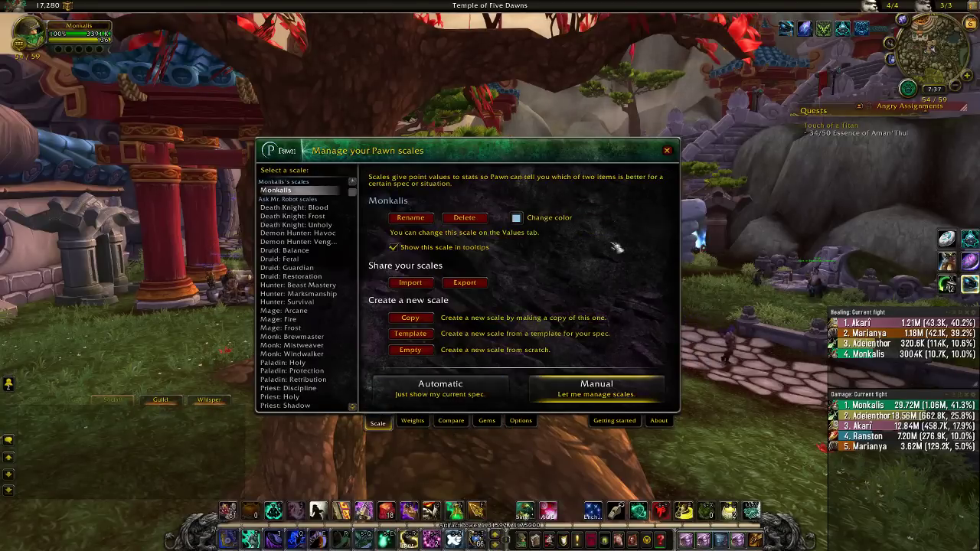
Step: Open the bags and the character sheet, and inspect the equipped Leggings of Enveloped Dissonance
key(b)
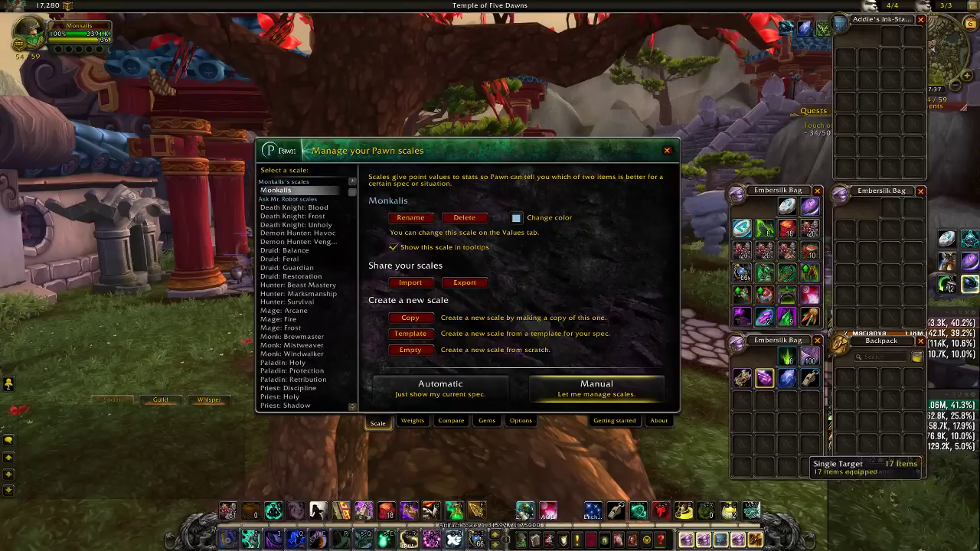
key(c)
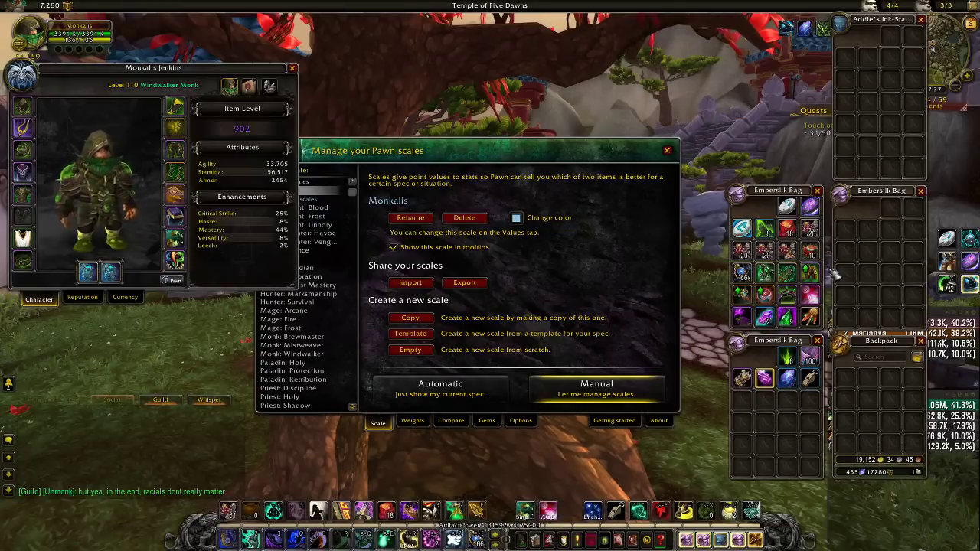
mouse_move(178, 150)
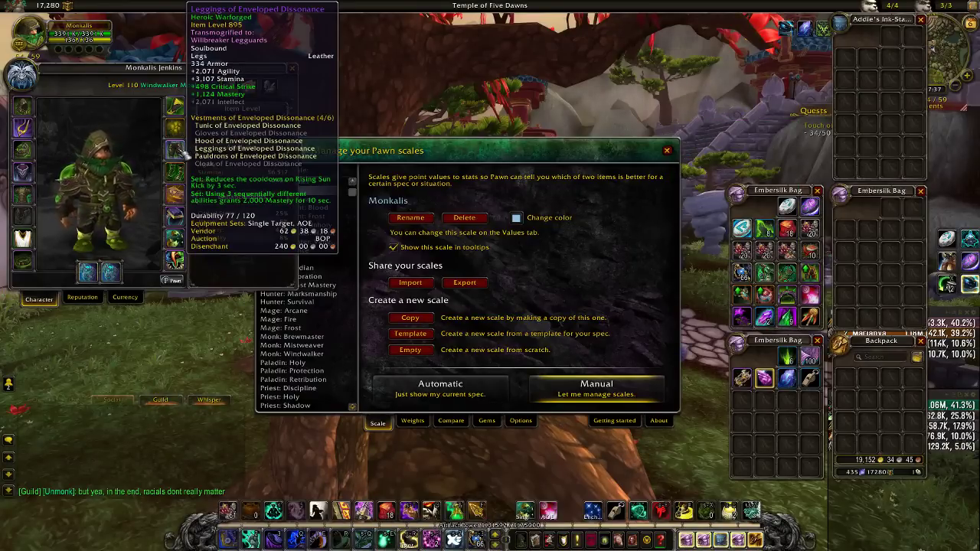
mouse_move(814, 274)
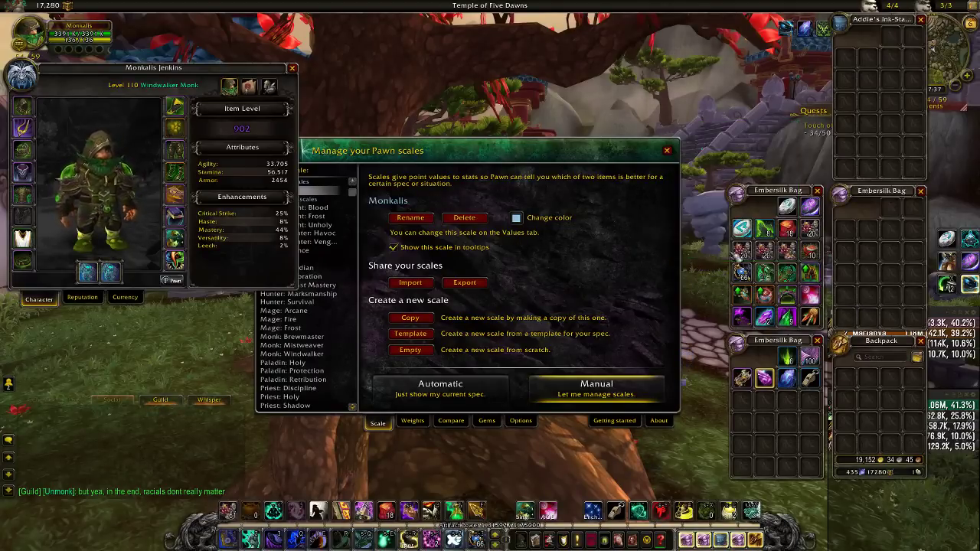
Step: Move the equipped Ring of Minute Mirrors into an empty bag slot and equip the Ring of Braided Stems instead
click(449, 421)
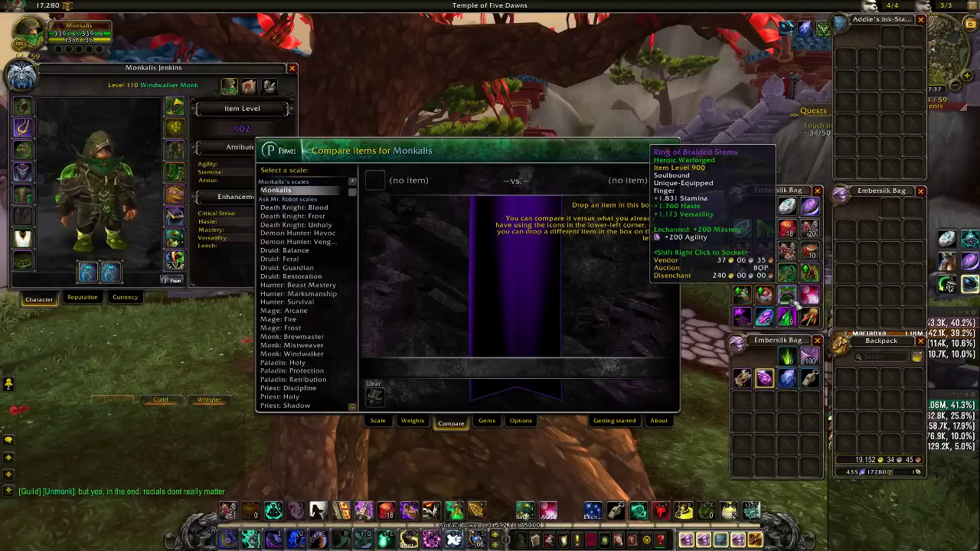
click(797, 302)
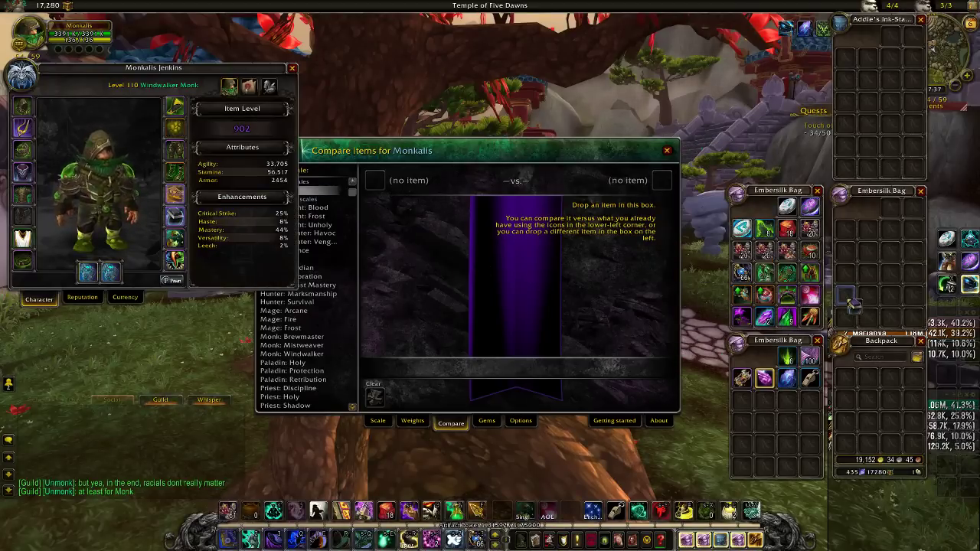
click(849, 299)
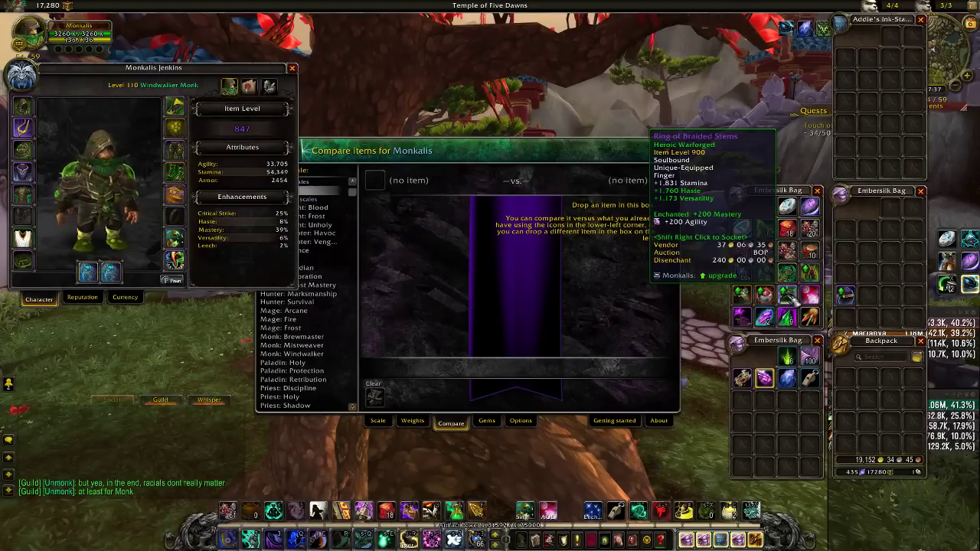
right_click(791, 297)
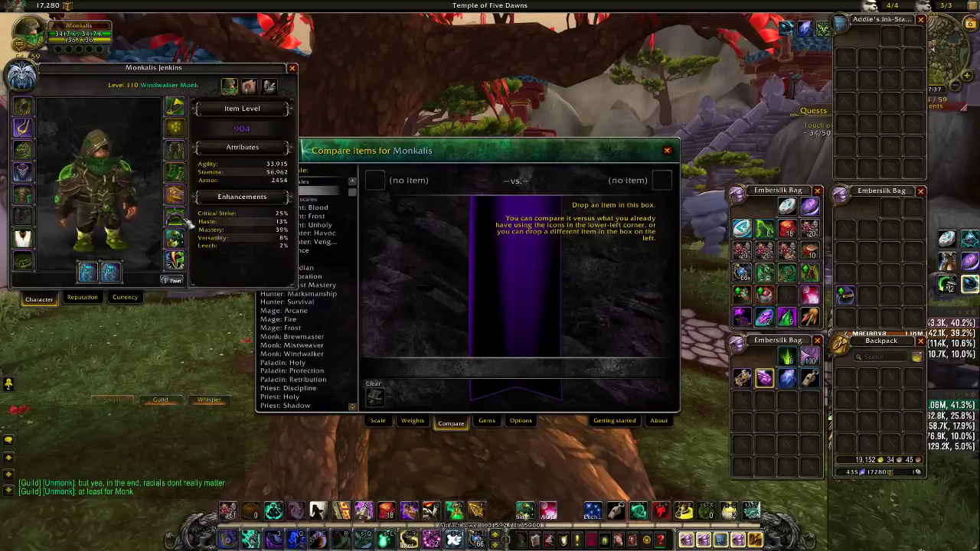
mouse_move(185, 217)
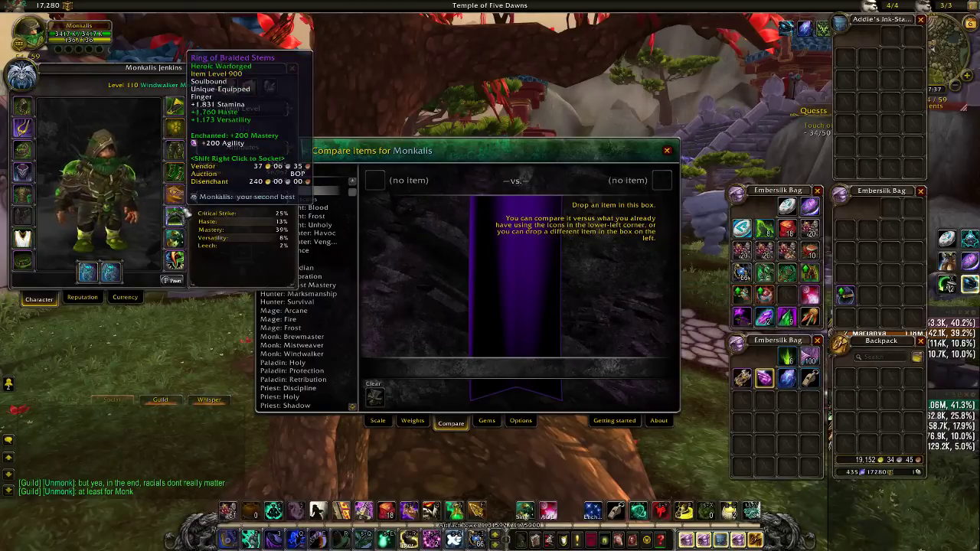
Step: Compare the Ring of Minute Mirrors in Pawn with the Band of Twisted Bark and the Ring of Braided Stems, and close Pawn
mouse_move(806, 296)
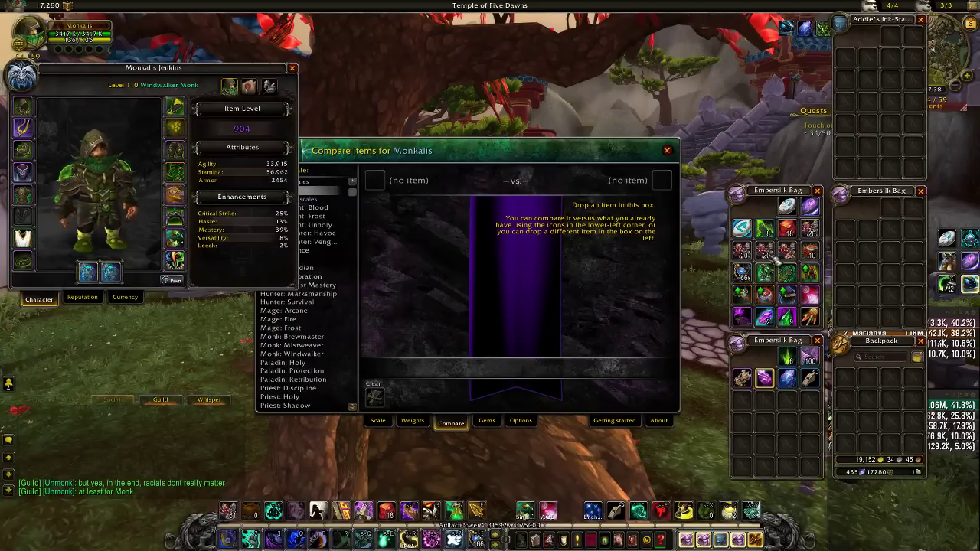
click(663, 190)
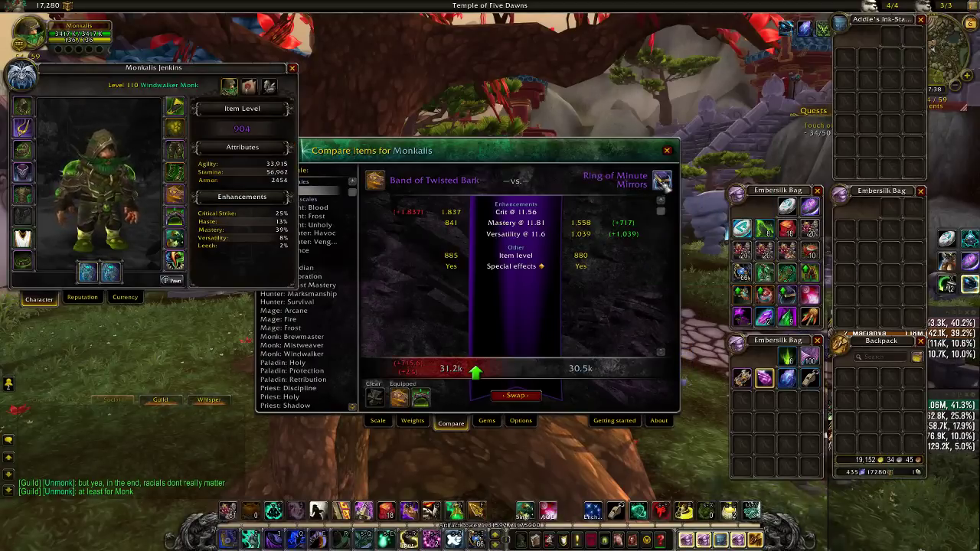
mouse_move(184, 203)
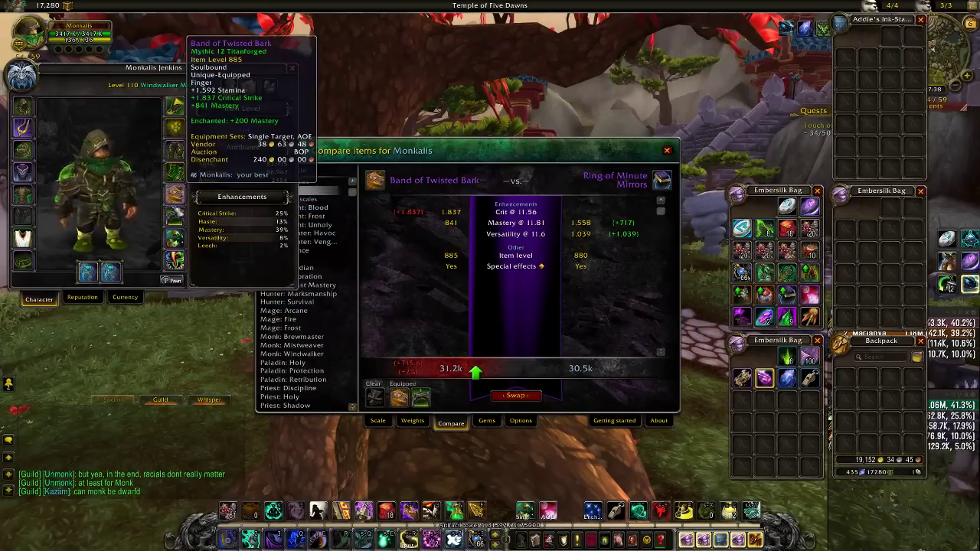
mouse_move(378, 182)
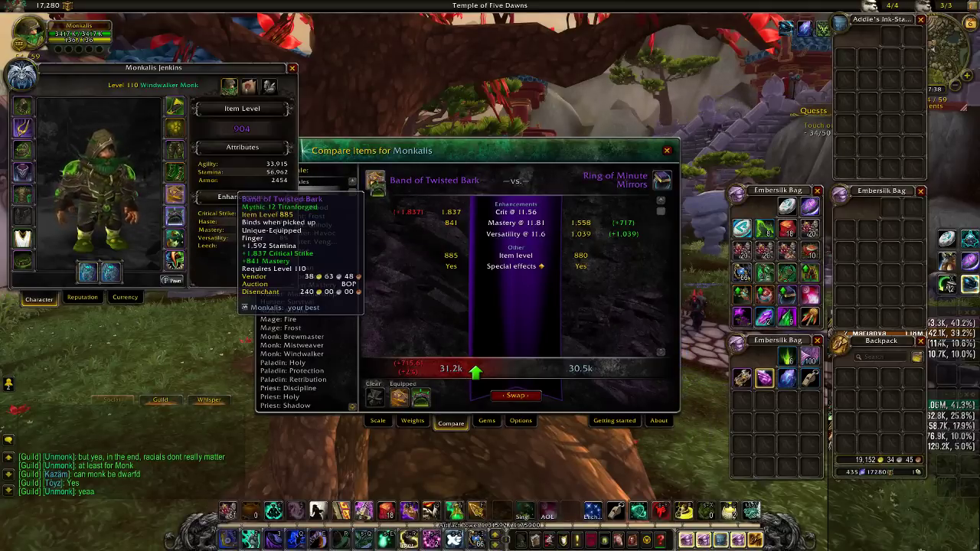
click(421, 396)
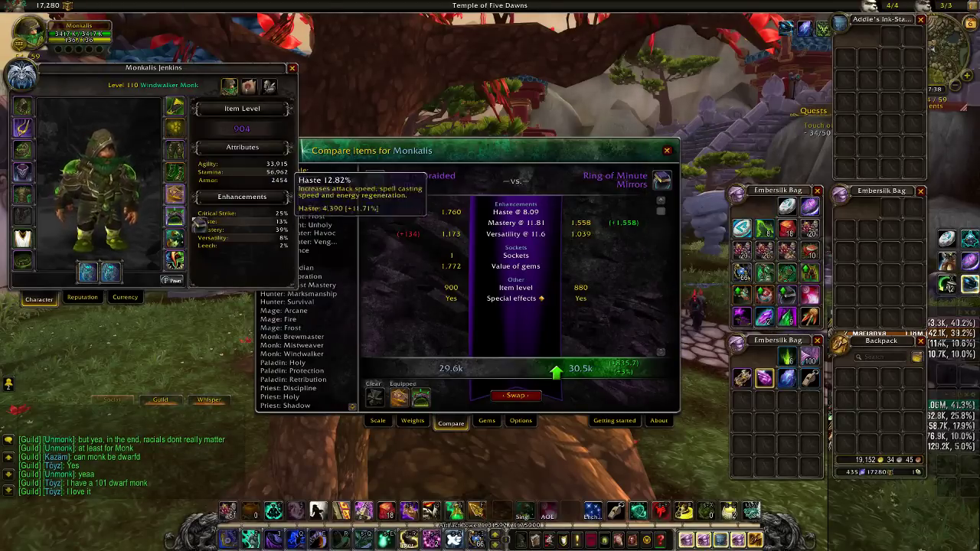
click(378, 421)
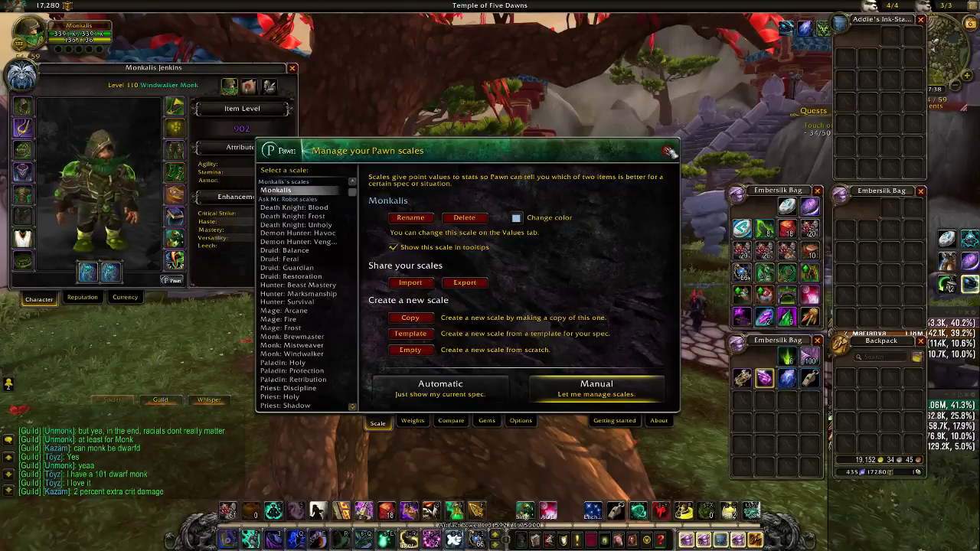
click(669, 152)
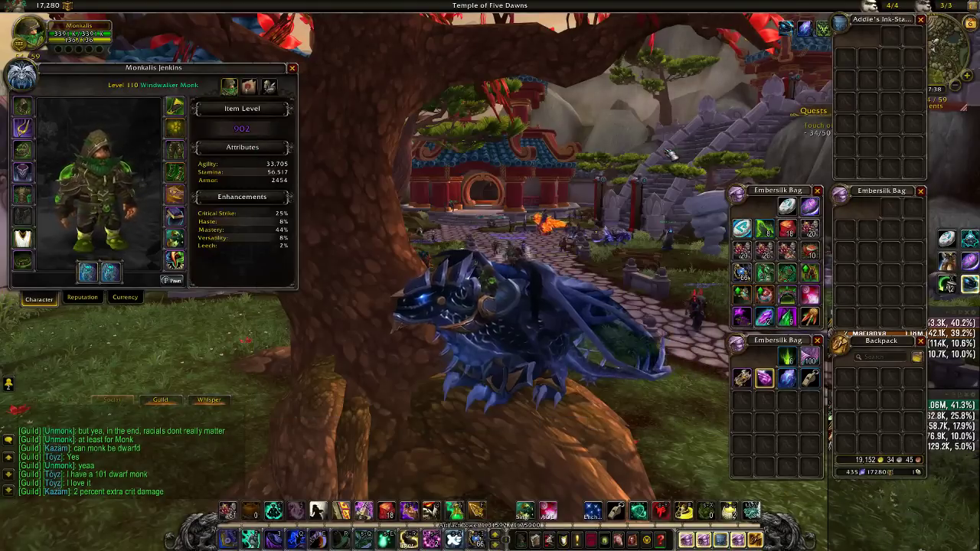
Step: Switch back to SimulationCraft and recheck the global options and the pasted profile text
key(alt+Tab)
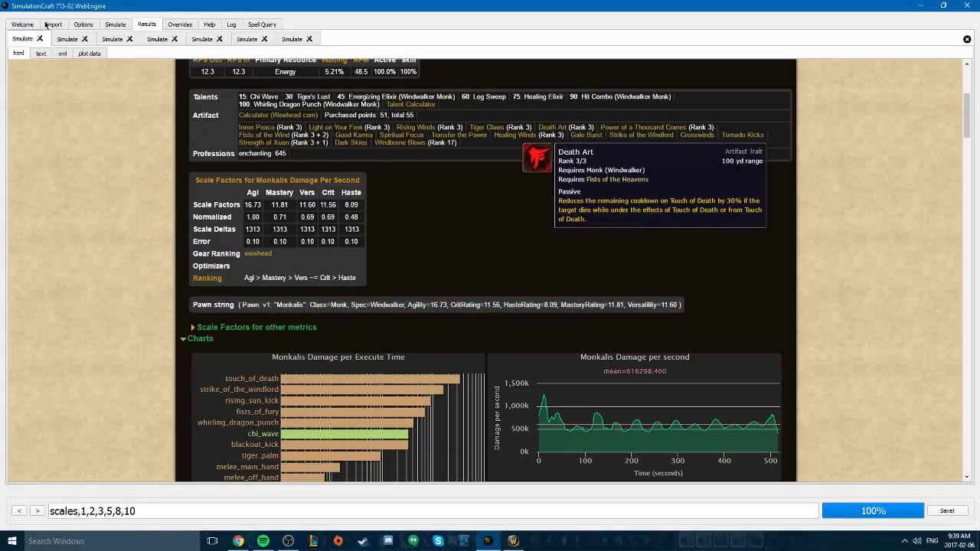
click(80, 24)
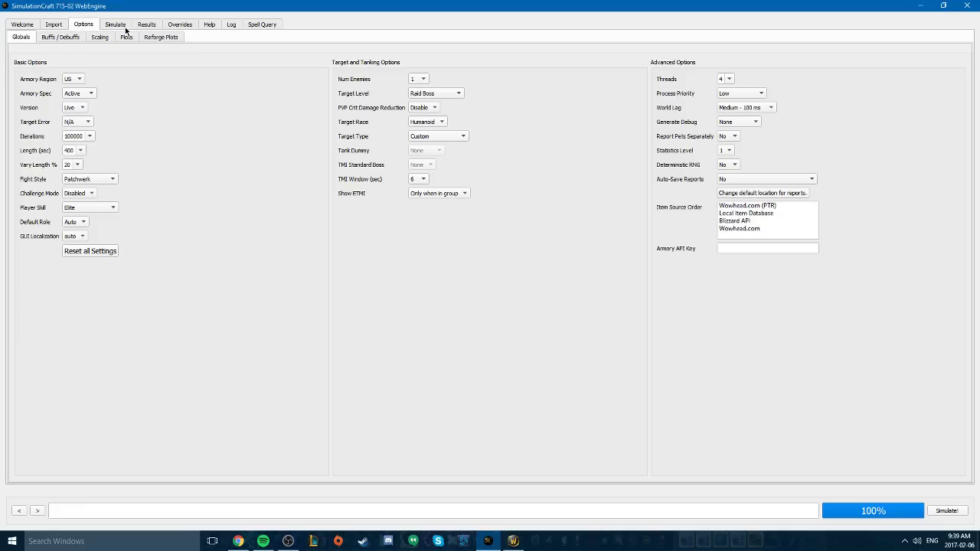
click(116, 25)
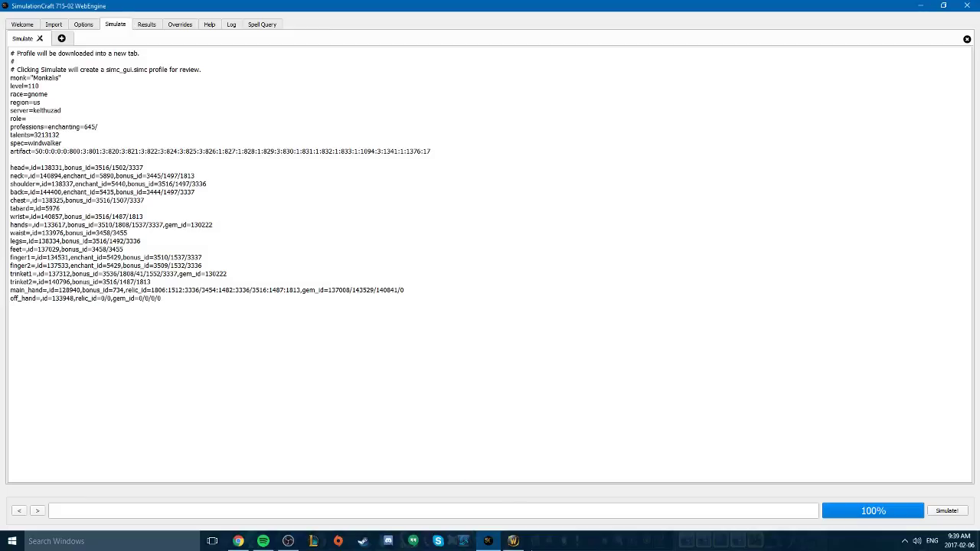
Step: Examine the profile's trinket1 line alongside the equipped Nightmare Egg Shell trinket in World of Warcraft
click(513, 541)
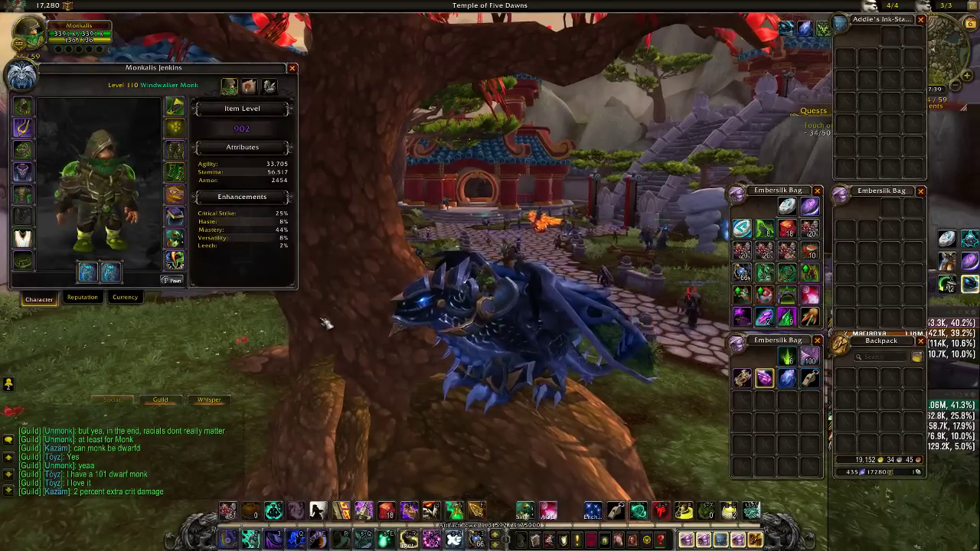
key(alt+Tab)
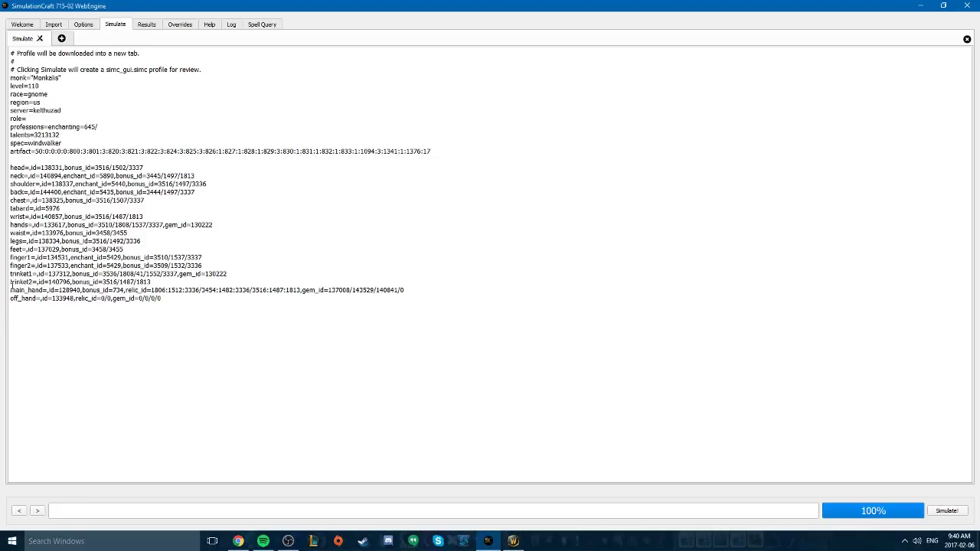
drag(40, 277, 237, 275)
click(513, 541)
mouse_move(178, 239)
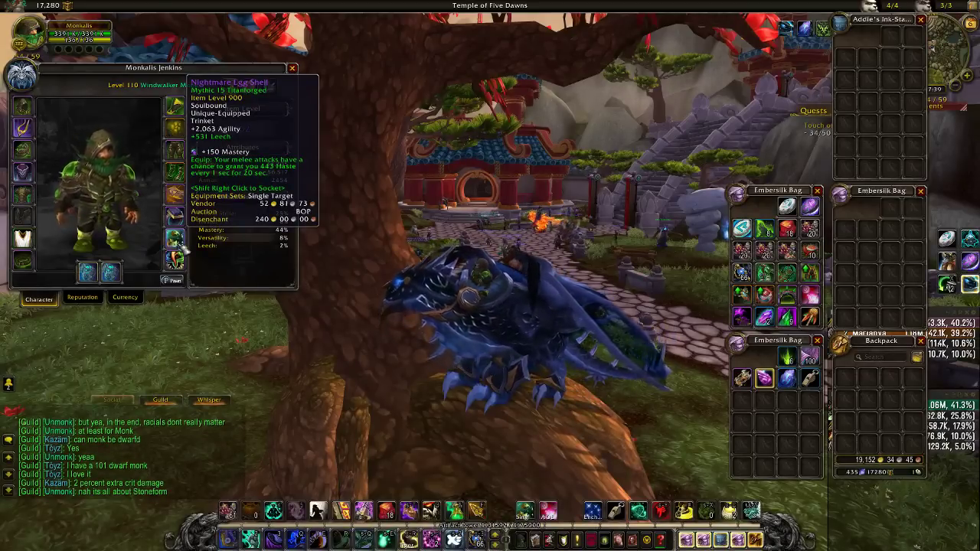
Step: Examine the profile's trinket2 line alongside the equipped Entwined Elemental Foci trinket in World of Warcraft
key(alt+Tab)
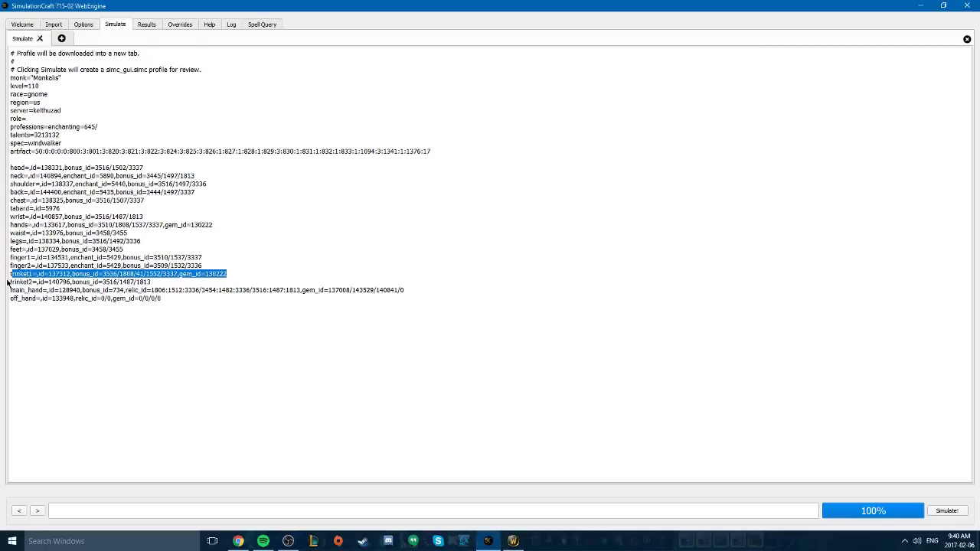
drag(7, 284, 157, 284)
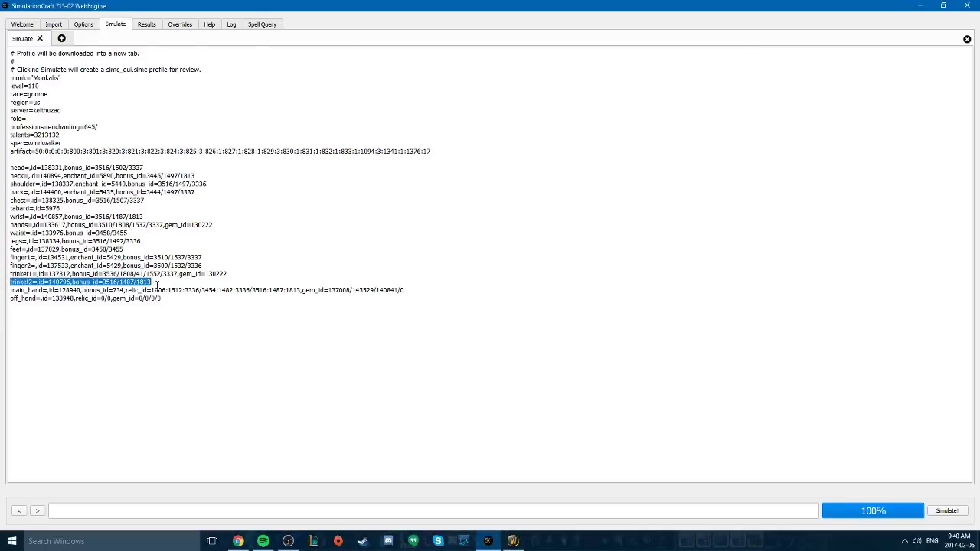
click(513, 541)
mouse_move(177, 261)
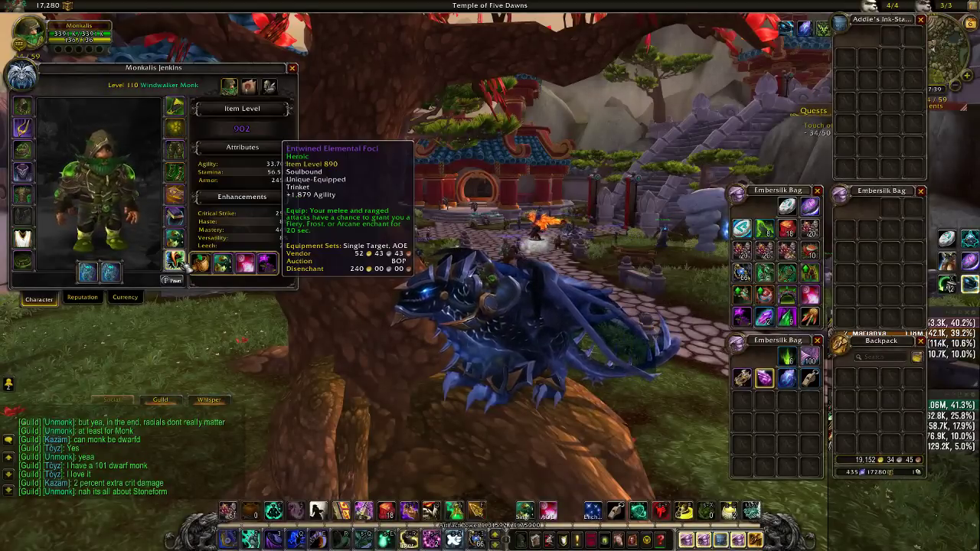
Step: In SimulationCraft, add a "copy=" line below the off_hand line and recheck both trinket lines against the equipped trinkets
key(alt+Tab)
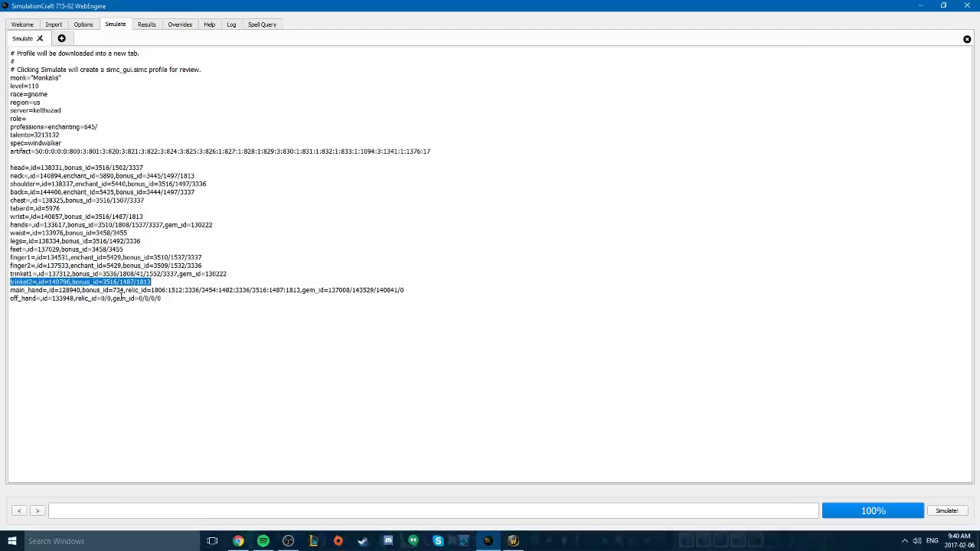
click(155, 298)
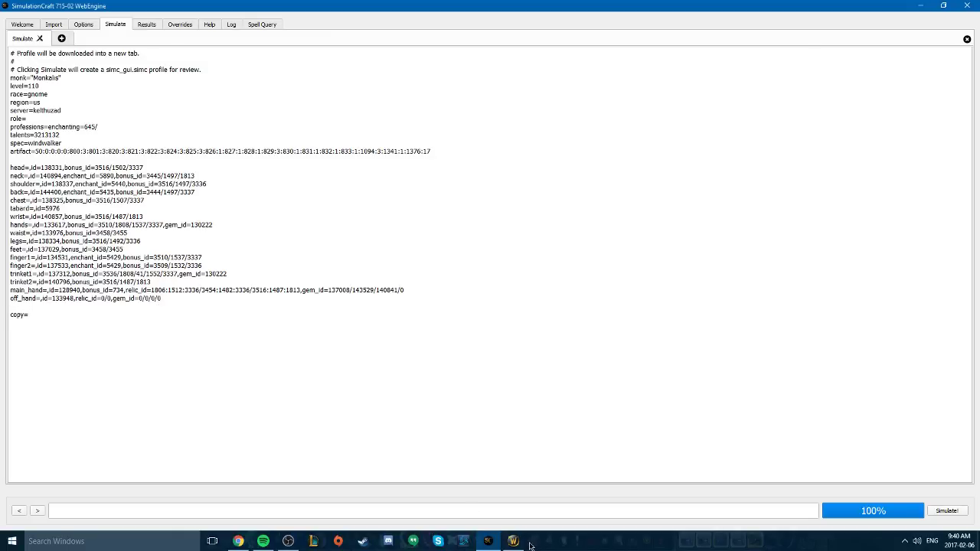
key(alt+Tab)
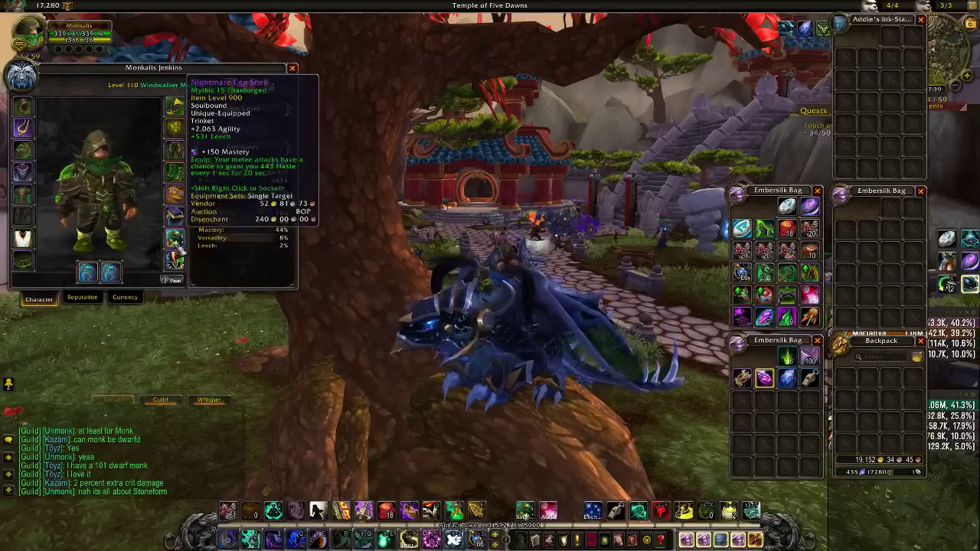
mouse_move(182, 241)
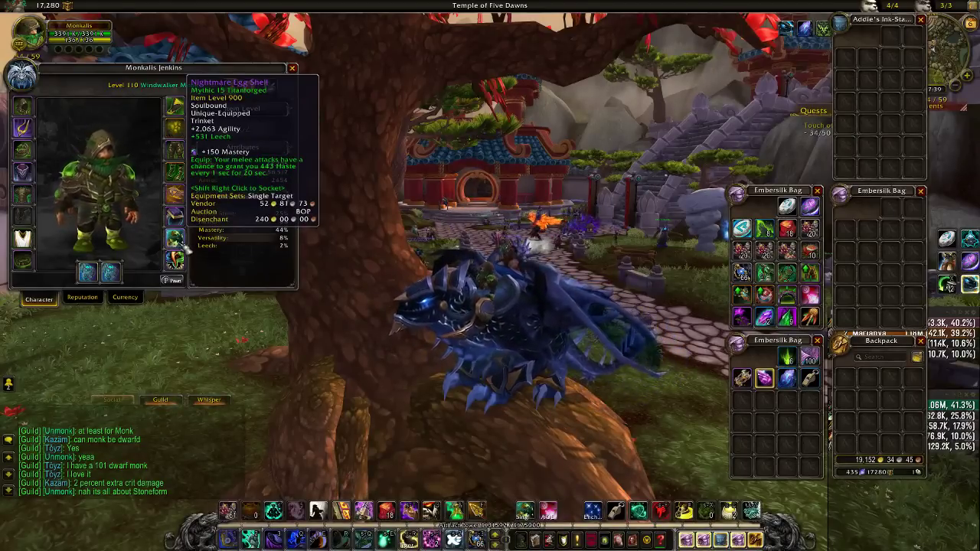
mouse_move(178, 260)
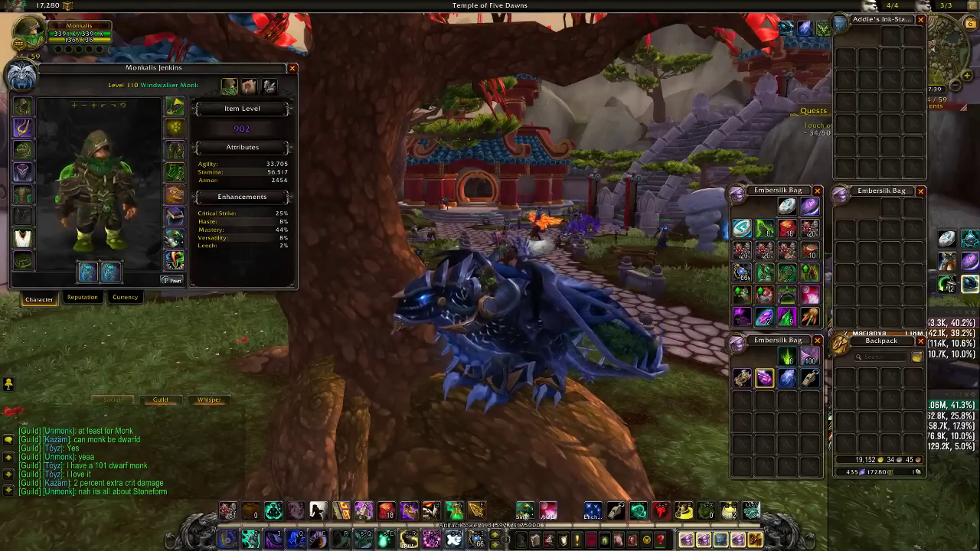
key(alt+Tab)
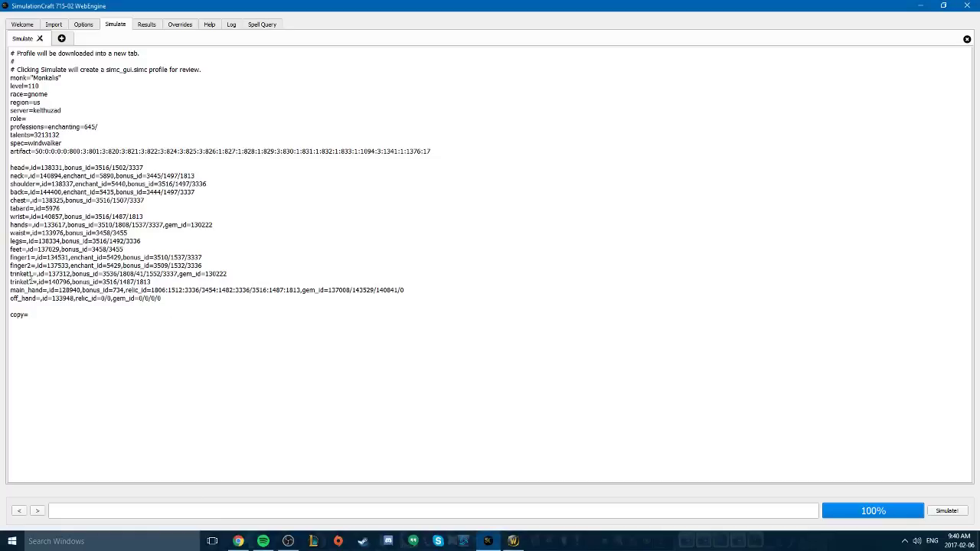
drag(12, 274, 153, 283)
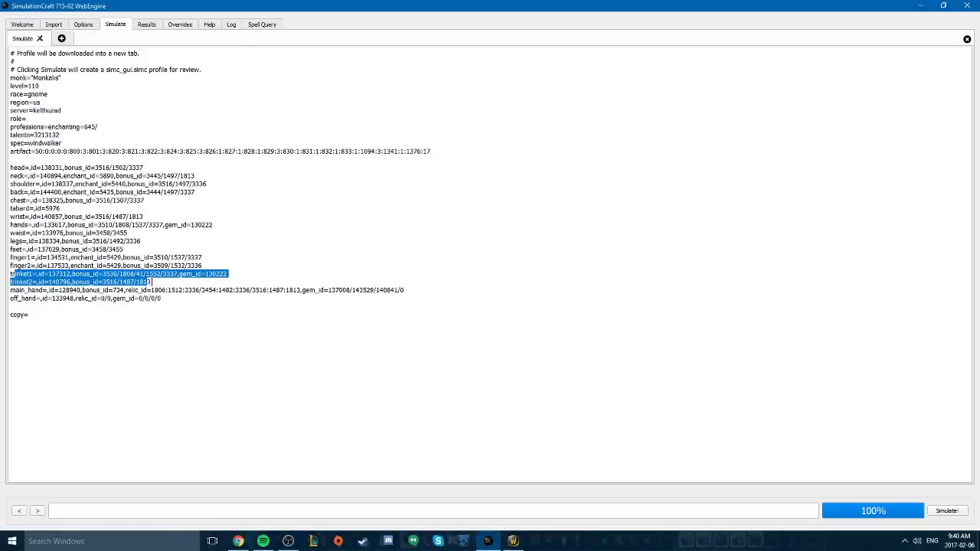
click(58, 309)
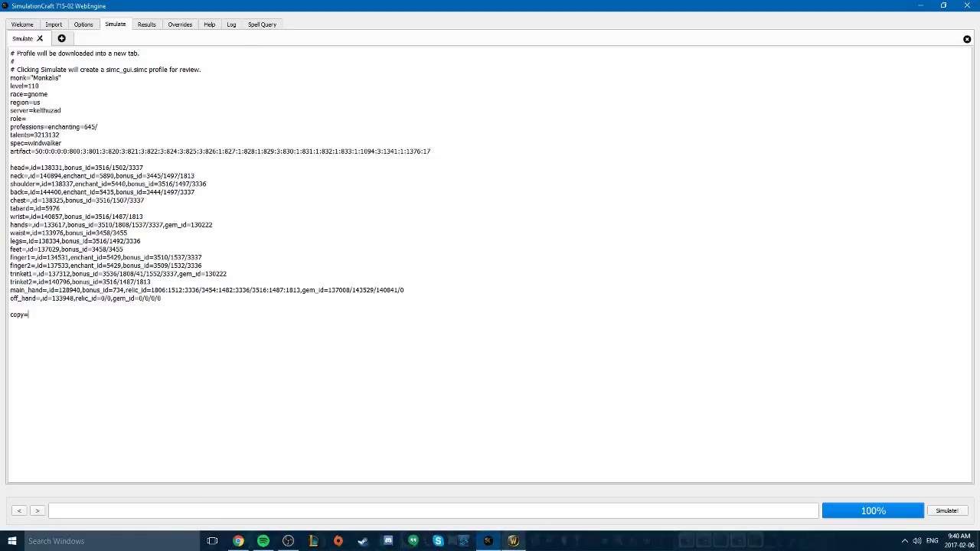
Step: Switch to World of Warcraft and equip the Arcanogolem Digit in place of the Entwined Elemental Foci
click(513, 541)
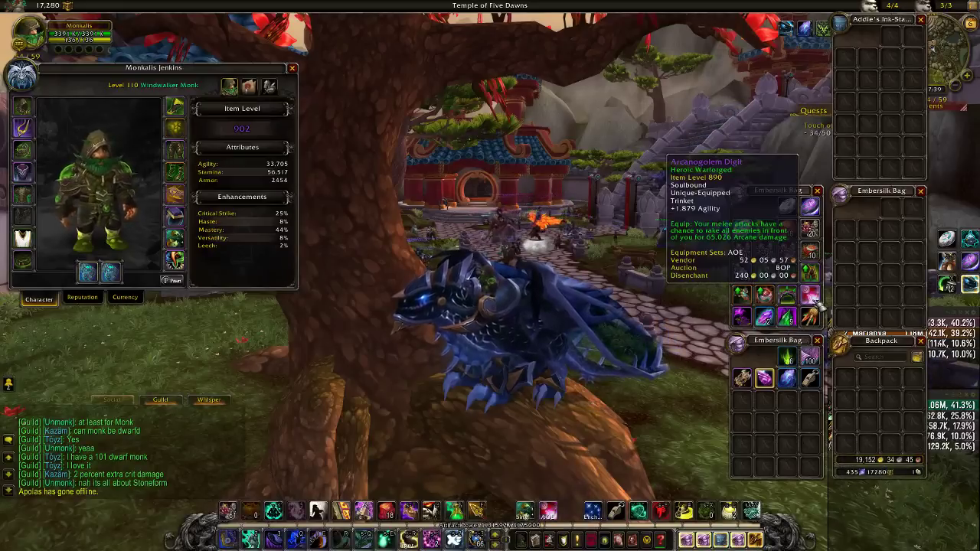
click(810, 295)
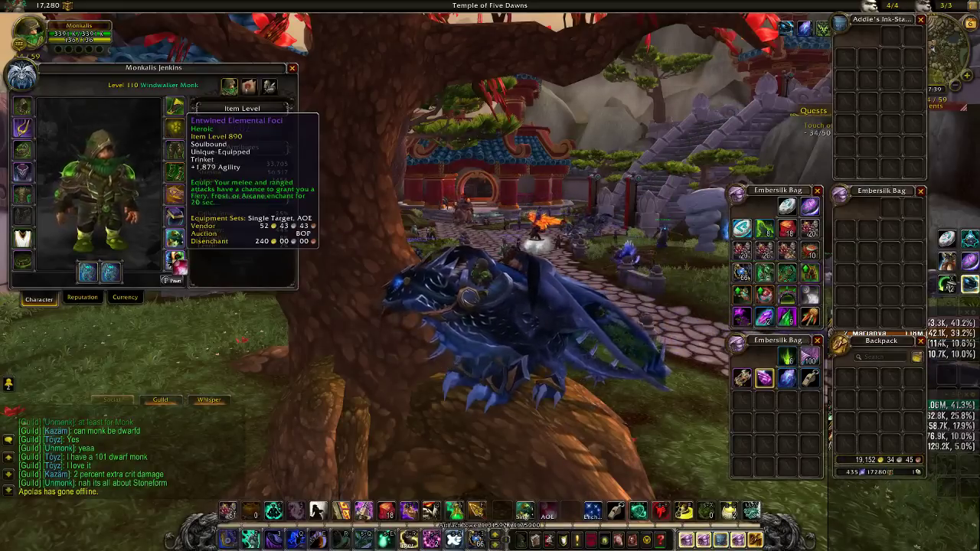
click(175, 262)
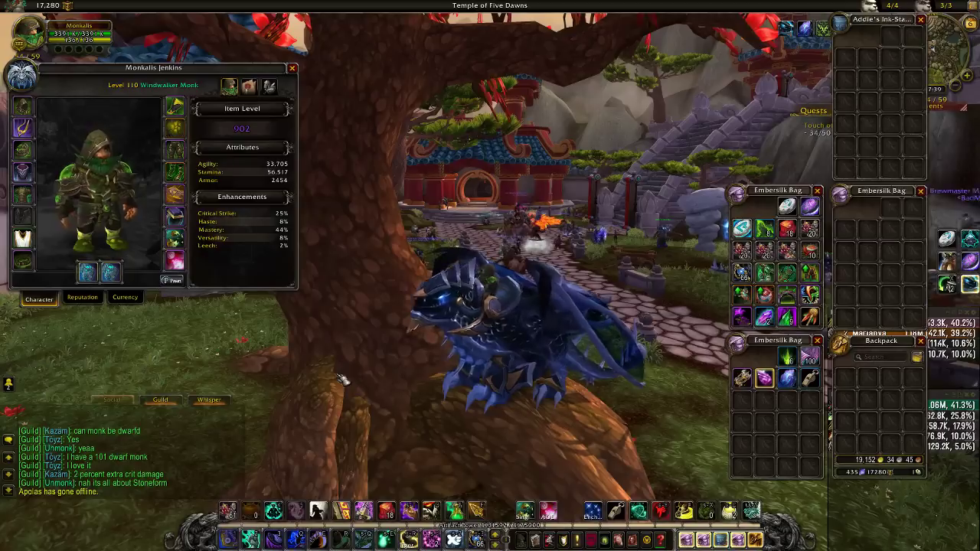
Step: Generate the character export with /simc, copy its trinket1 and trinket2 lines, and close the export
key(Return)
text(/simc)
key(Return)
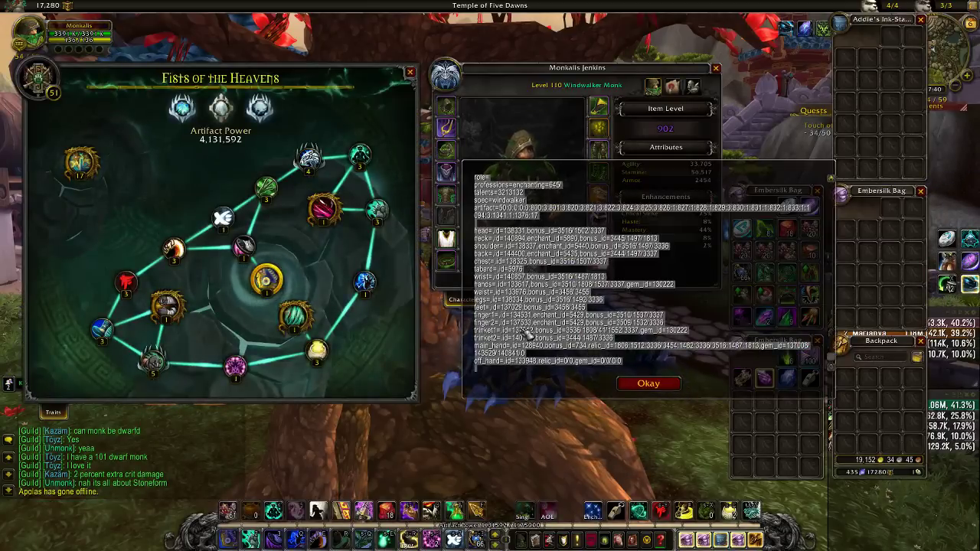
click(476, 336)
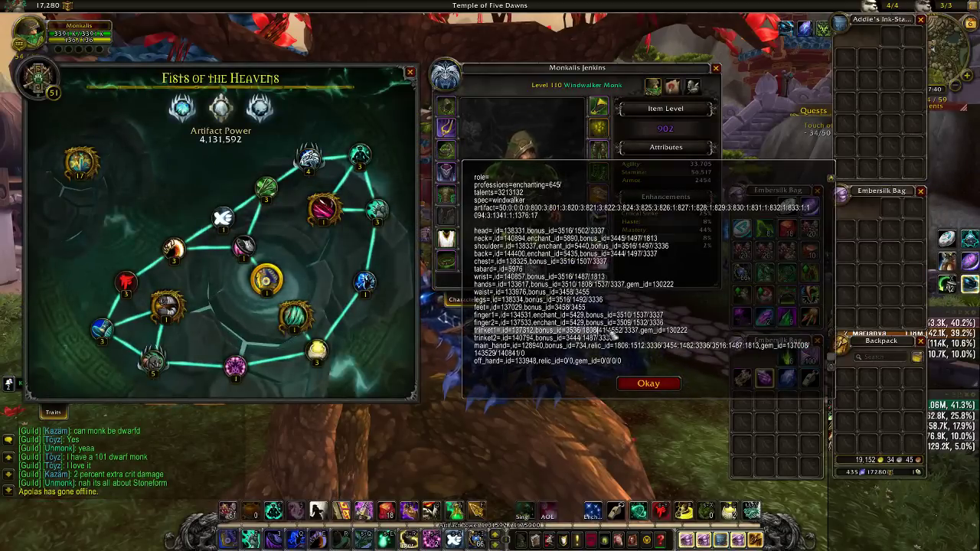
drag(476, 335, 622, 343)
key(ctrl+c)
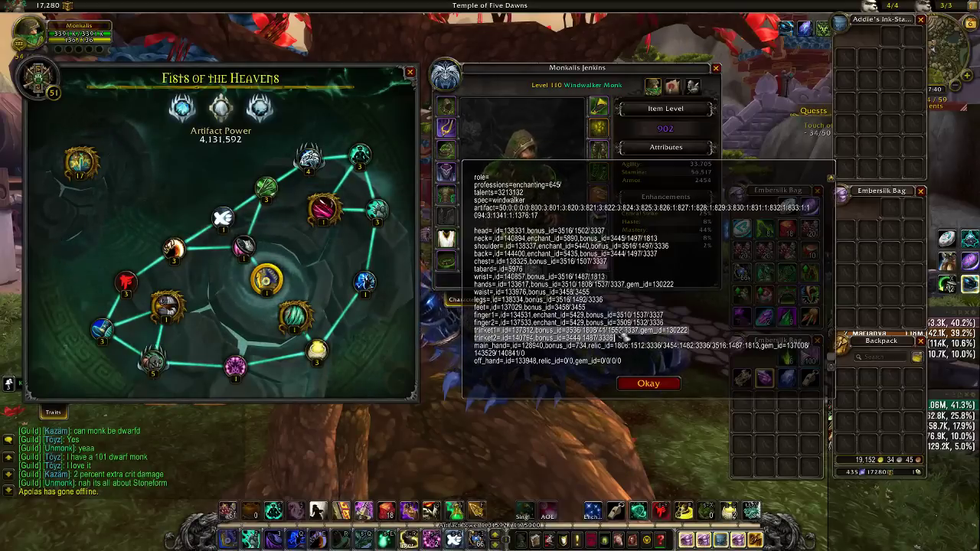
click(648, 385)
Step: In SimulationCraft, complete the copy line as copy=egg_arcano, paste the two copied trinket lines below it, and review them
key(alt+Tab)
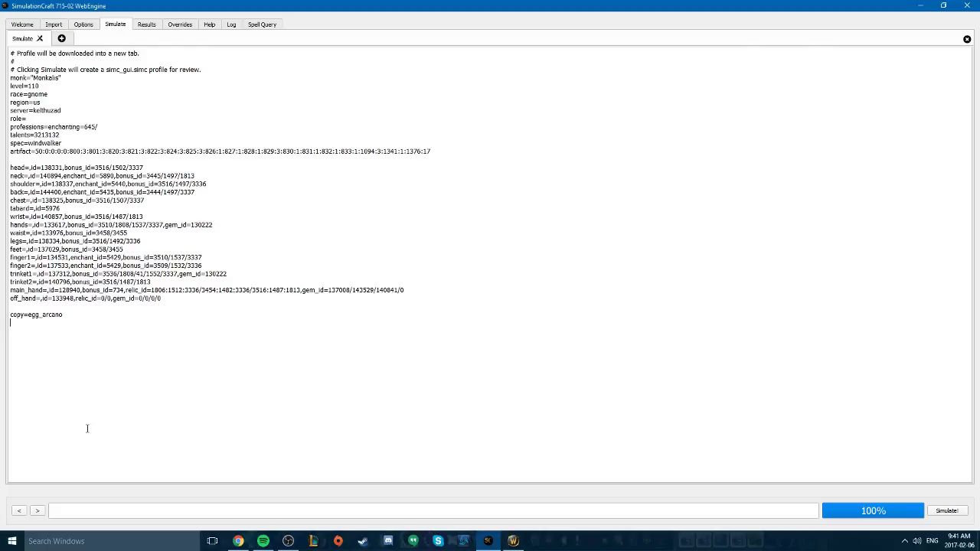
key(ctrl+v)
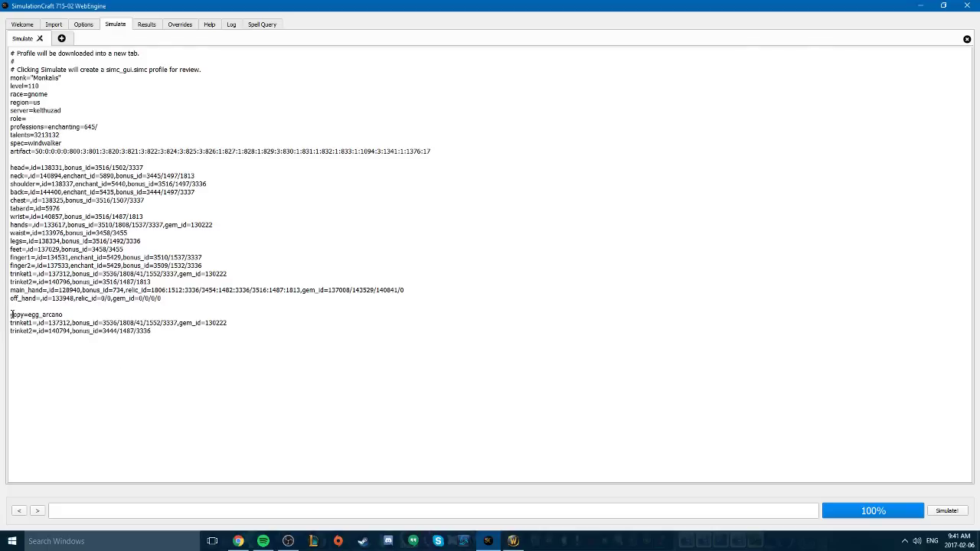
drag(12, 314, 69, 314)
drag(9, 323, 153, 336)
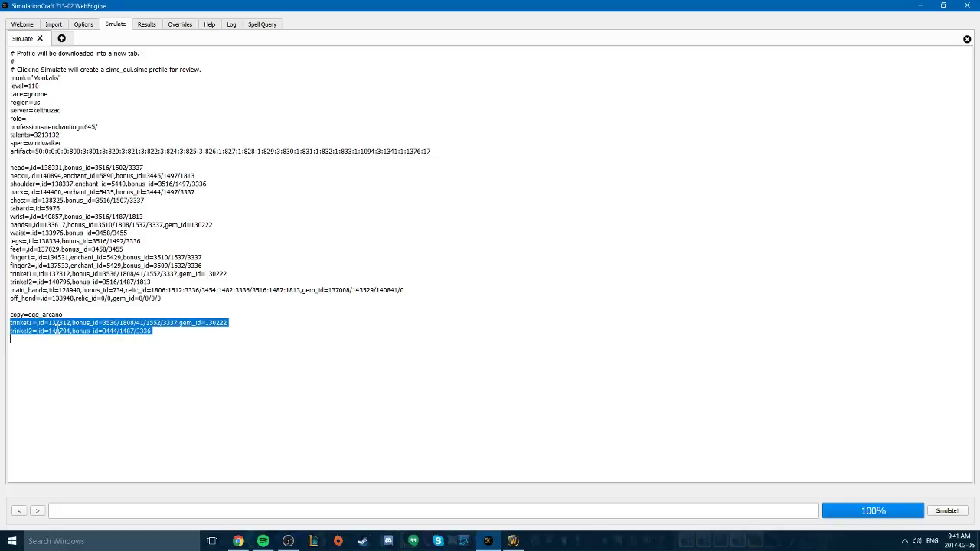
drag(10, 323, 220, 324)
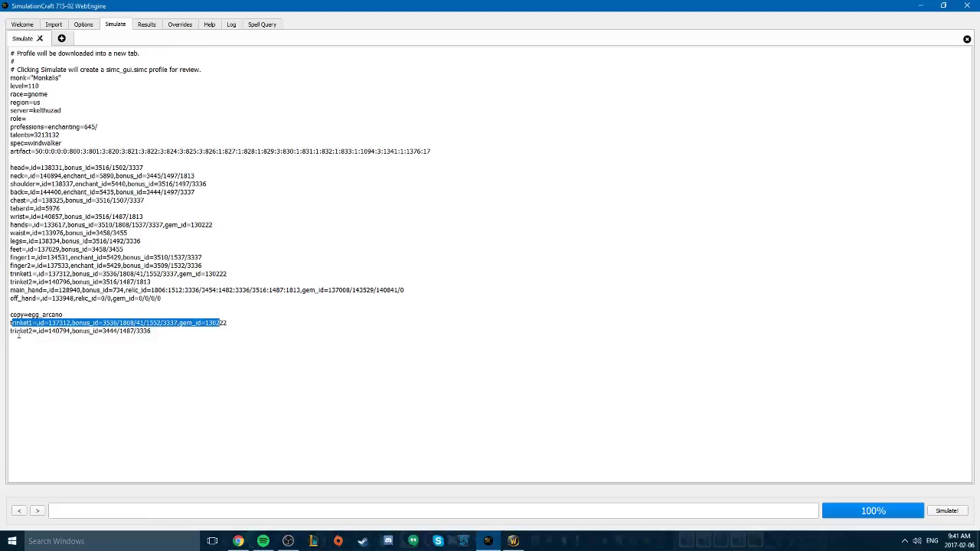
drag(13, 331, 148, 331)
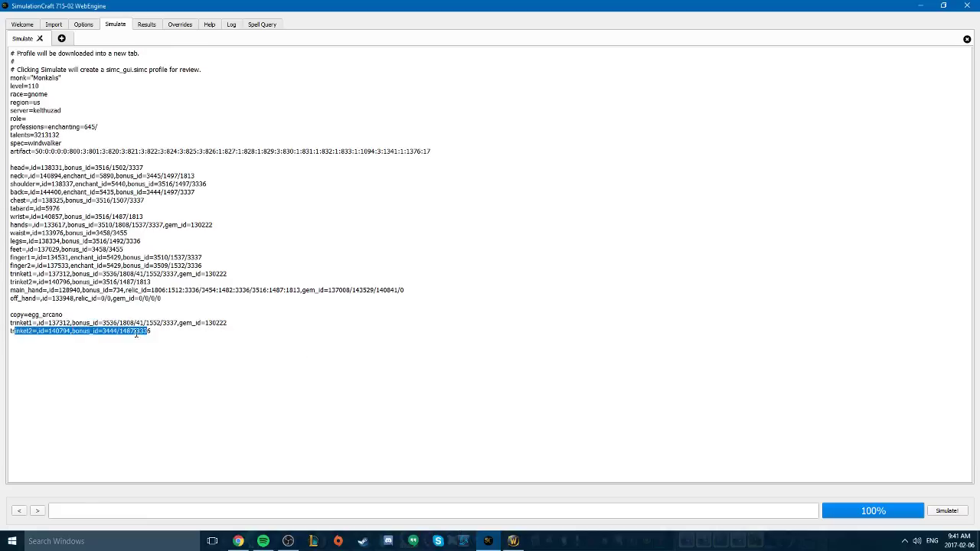
Step: Start a second copy line below the egg_arcano trinkets and equip the Entwined Elemental Foci in World of Warcraft in place of the Nightmare Egg Shell
click(160, 334)
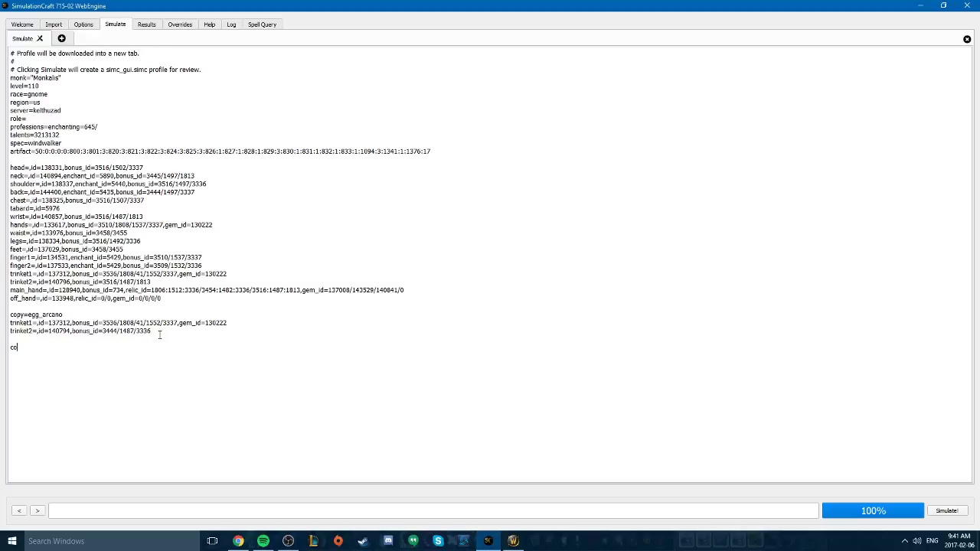
click(513, 541)
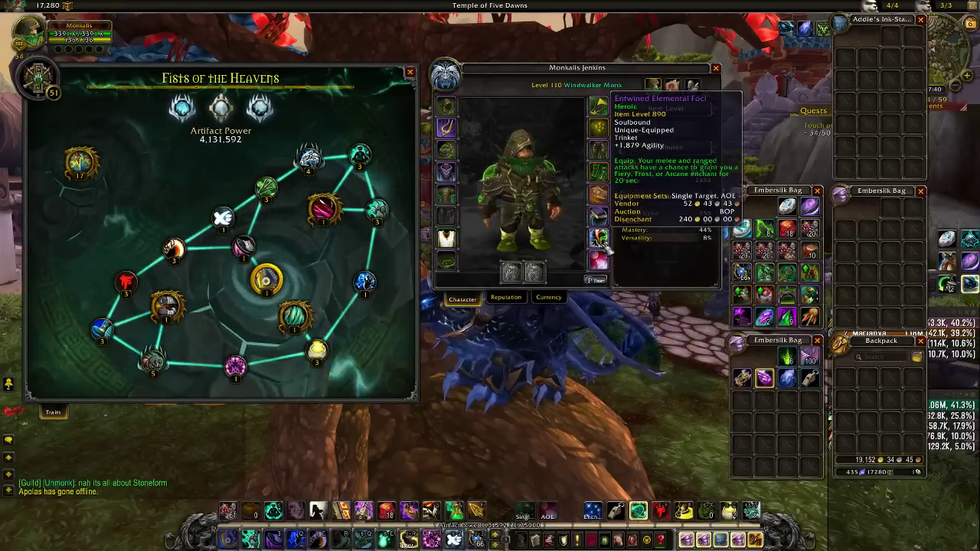
Step: Run /simc again for the Foci and Arcanogolem Digit pair, copy both trinket lines, and close the export
key(Return)
text(/simc)
key(Return)
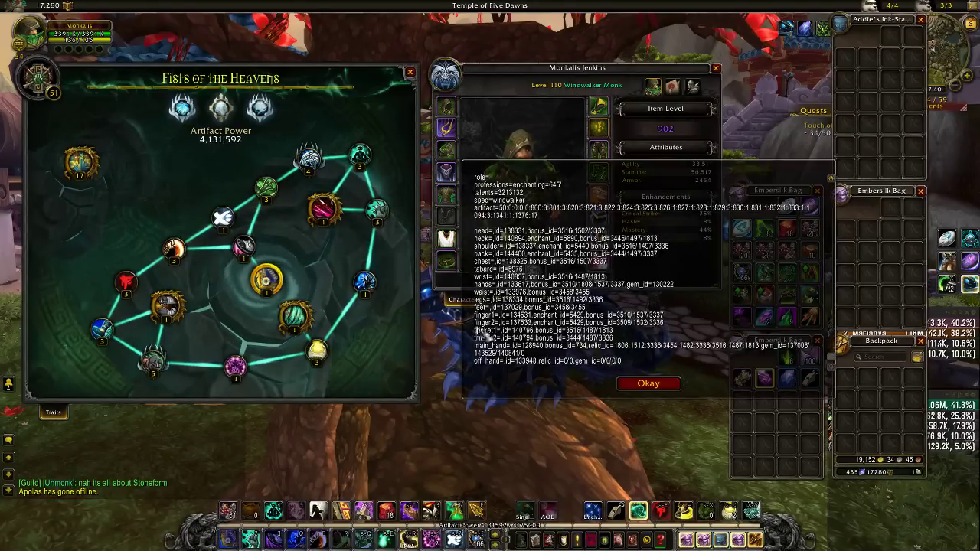
drag(474, 328, 622, 340)
key(ctrl+c)
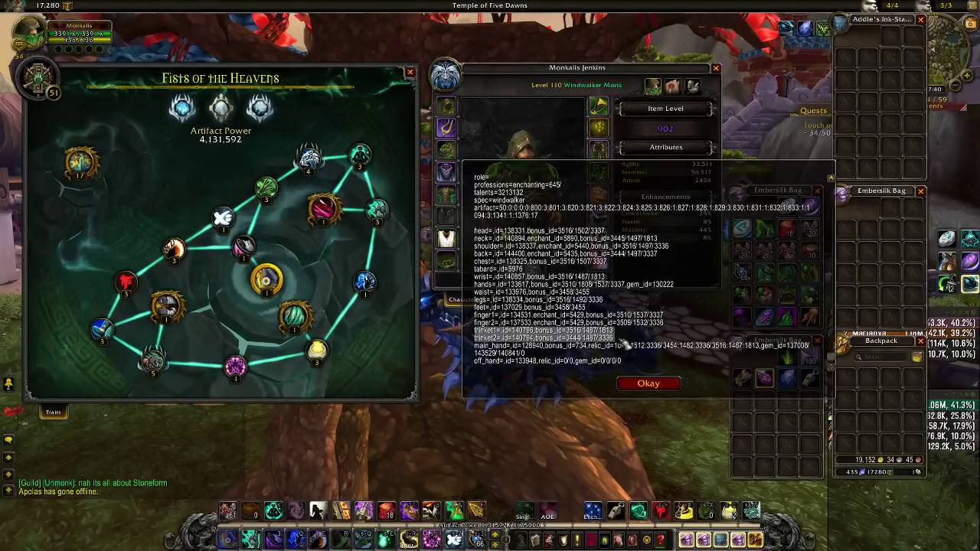
click(628, 382)
Step: Back in SimulationCraft, paste the copied trinket lines under copy=foci_arcano and review both copy blocks
key(alt+Tab)
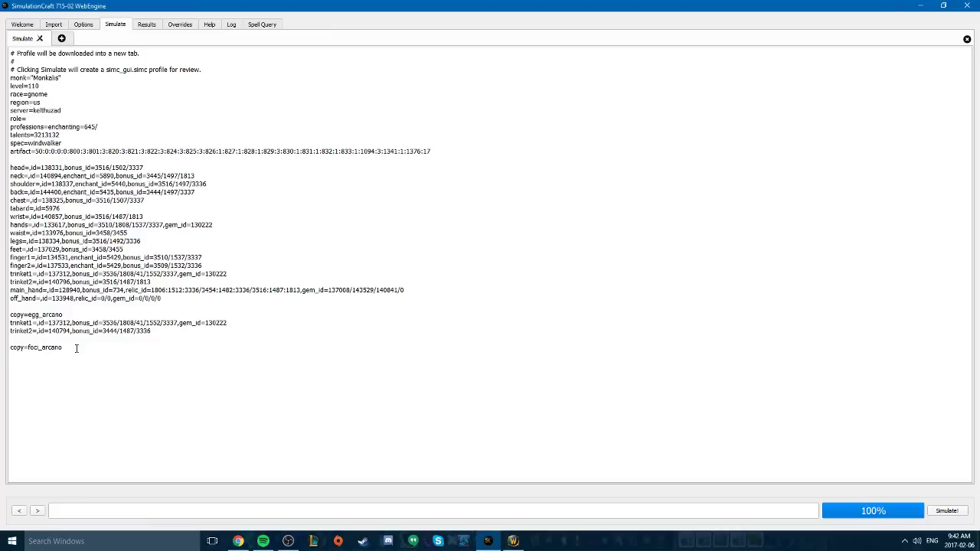
key(ctrl+v)
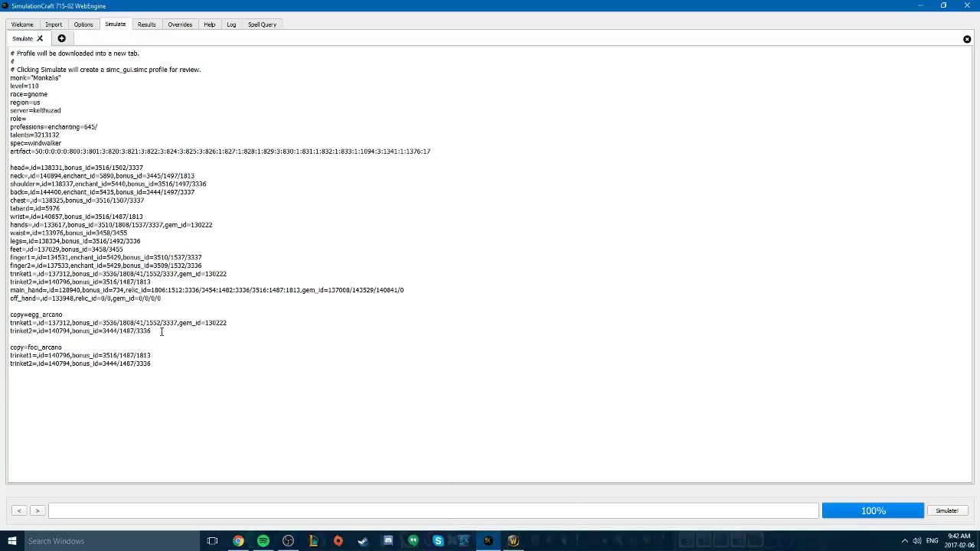
drag(153, 364, 10, 323)
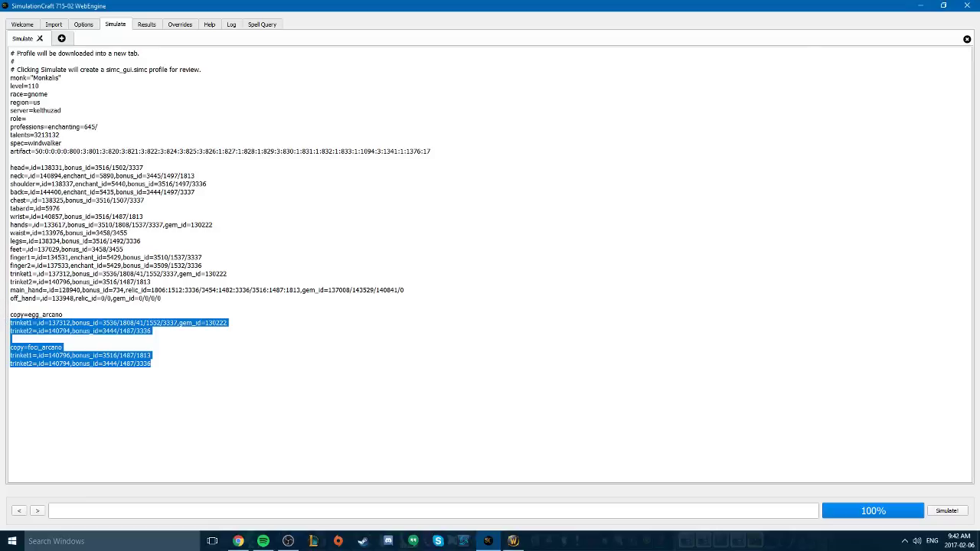
Step: Check the iterations in the global options and the earlier trinket comparison's raid summary, and revisit the base profile's trinket lines
click(83, 24)
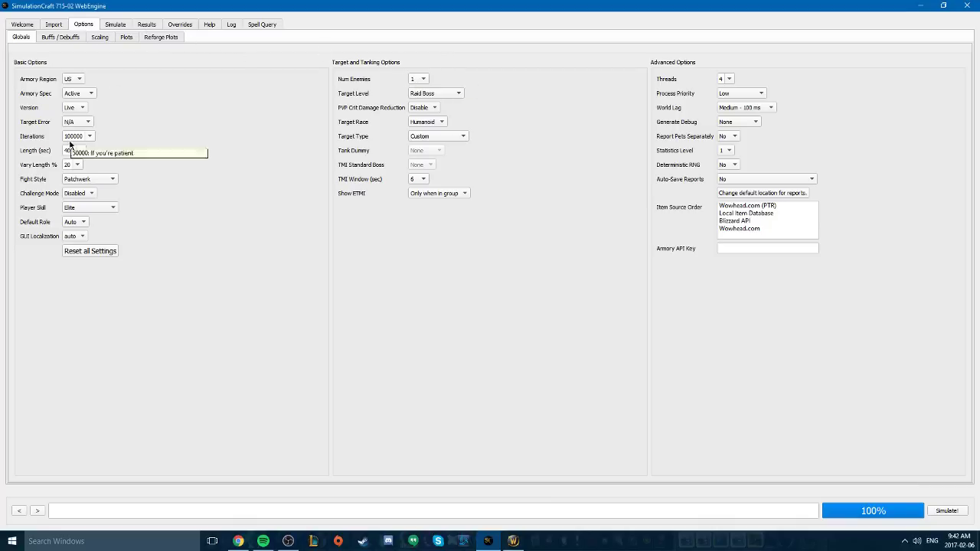
scroll(146, 25, down, 2)
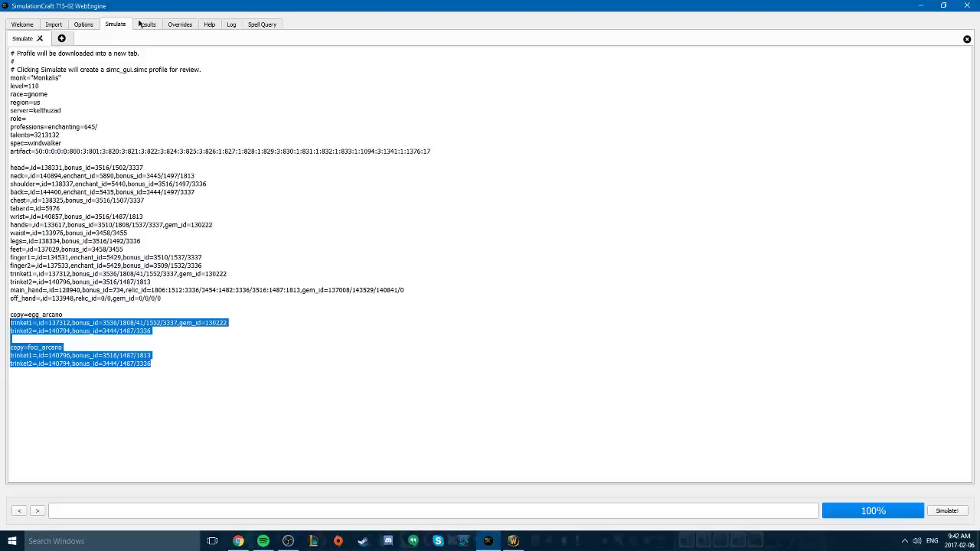
scroll(111, 81, up, 4)
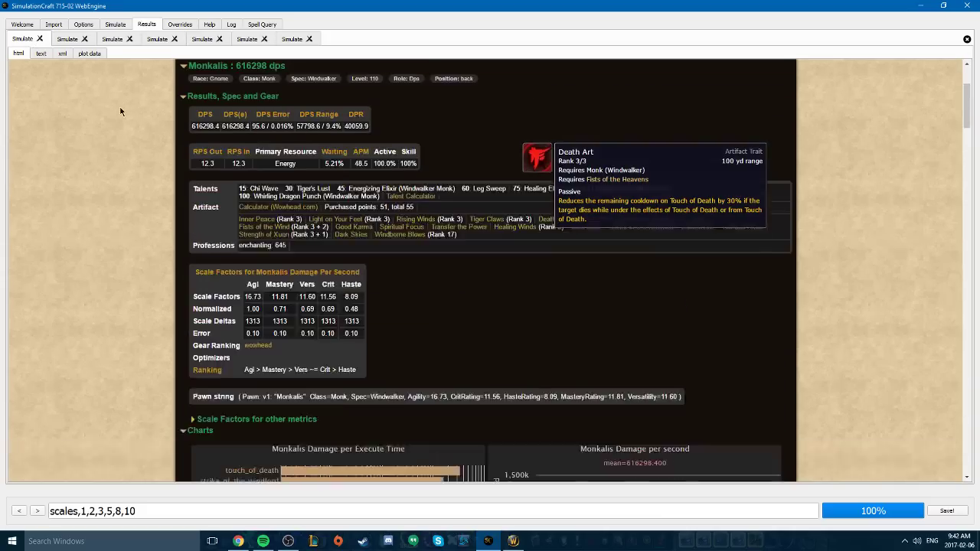
click(73, 43)
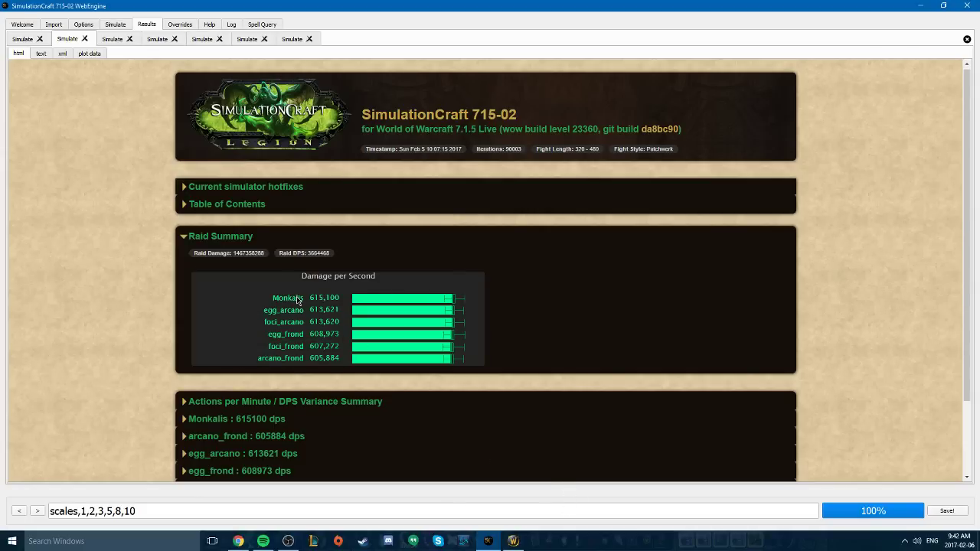
click(115, 24)
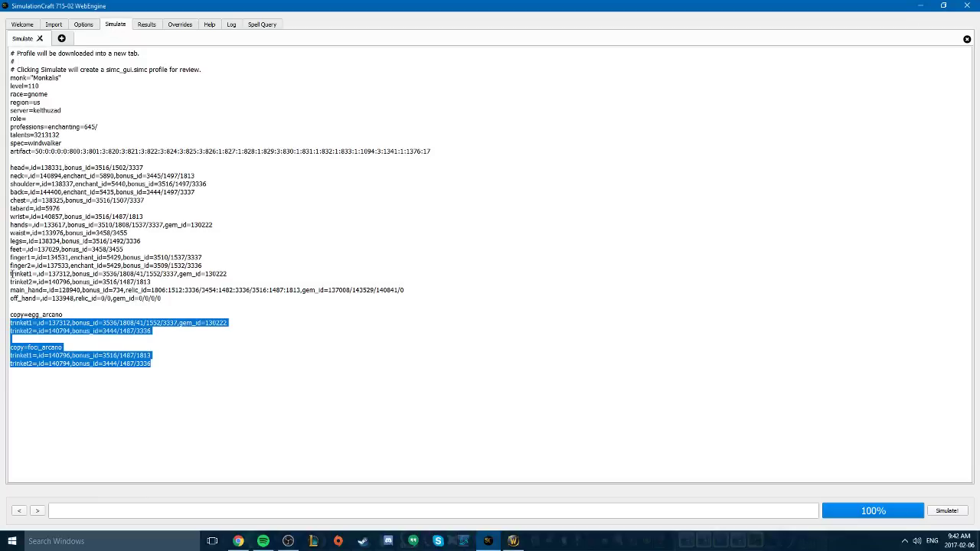
drag(11, 274, 150, 283)
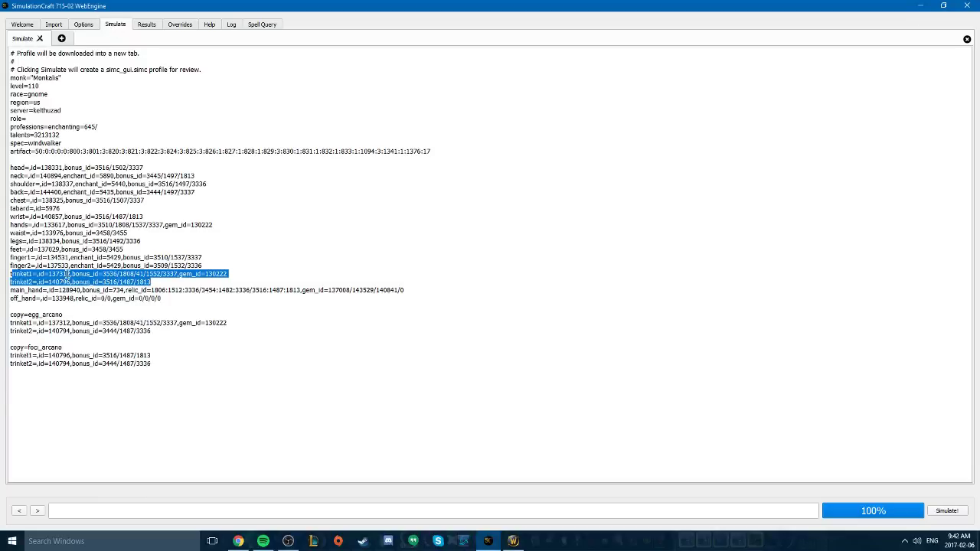
Step: Review the base profile's trinket1 line and compare the trinket combinations' damage in the single-target raid summary
click(10, 274)
drag(10, 274, 162, 274)
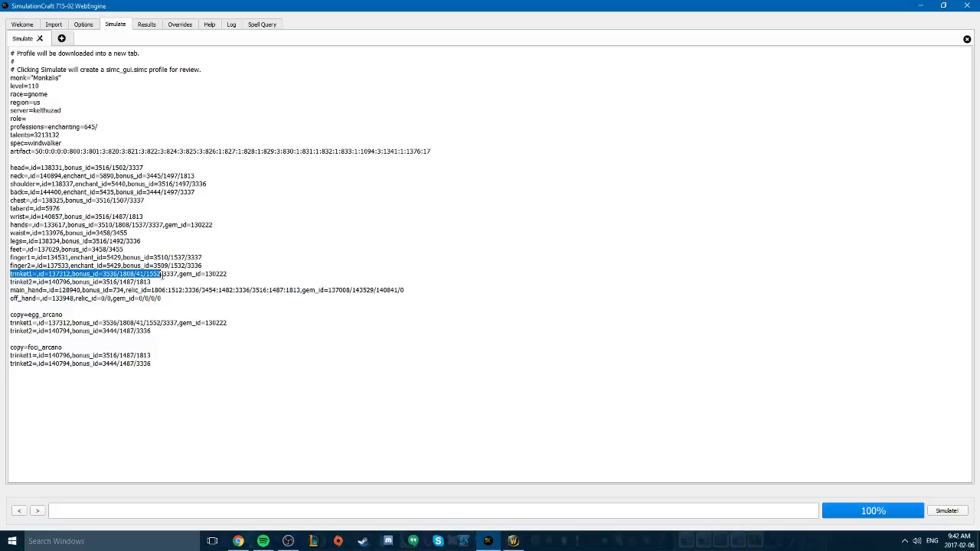
click(151, 25)
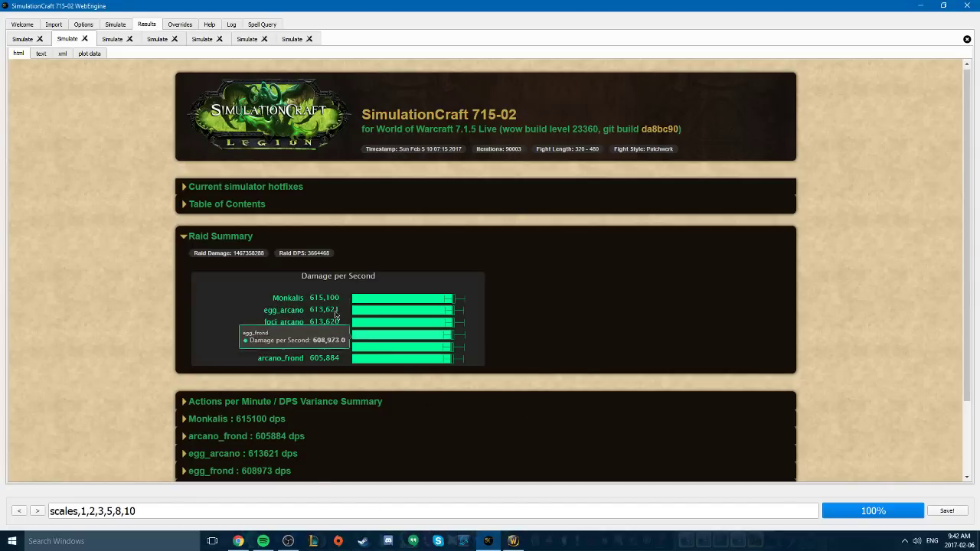
mouse_move(361, 334)
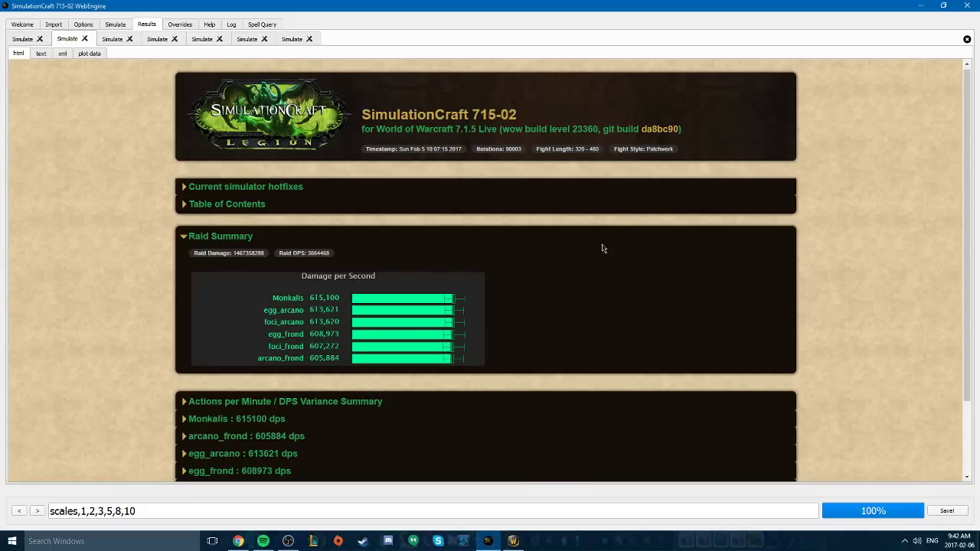
mouse_move(319, 313)
click(121, 27)
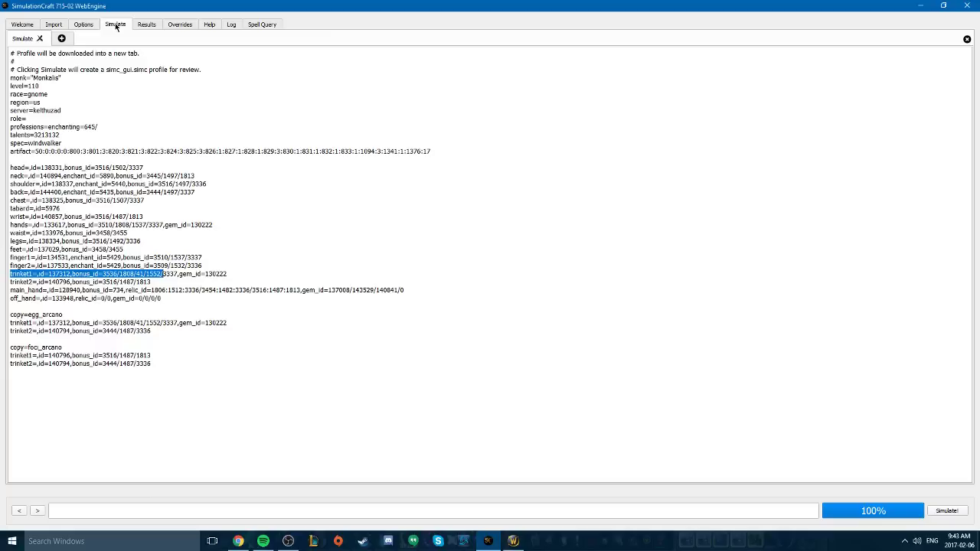
Step: Check the base profile's trinket1 and trinket2 lines, with a brief look at the character in World of Warcraft
click(130, 281)
drag(10, 274, 228, 273)
click(513, 542)
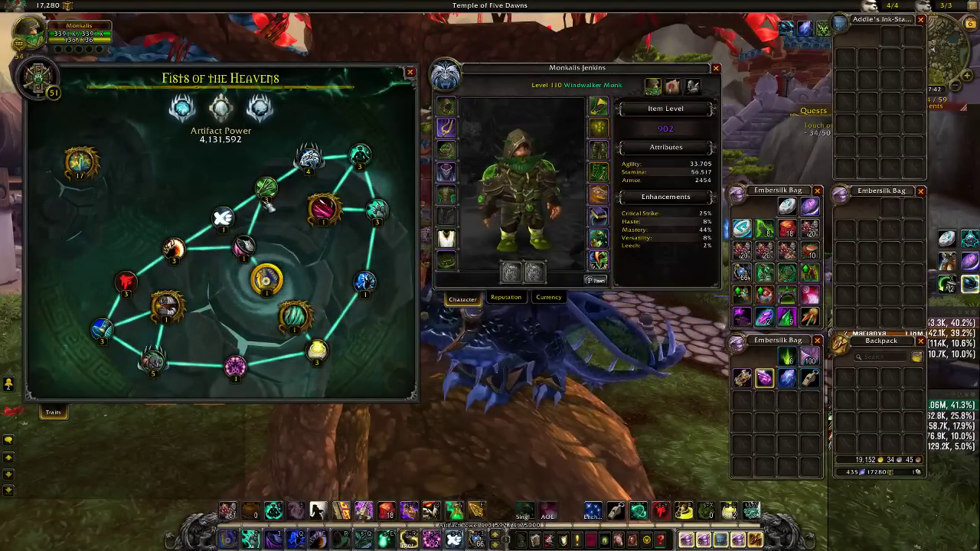
key(alt+Tab)
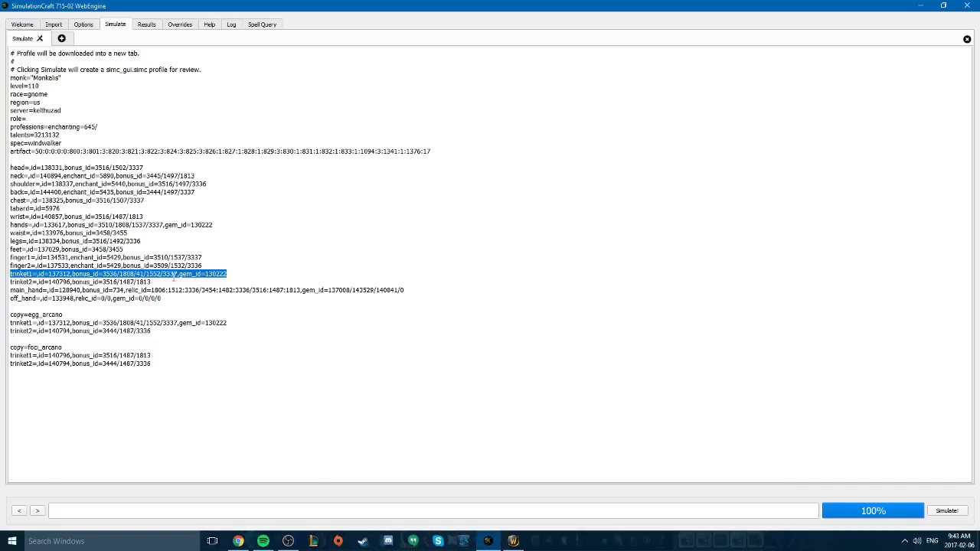
click(156, 283)
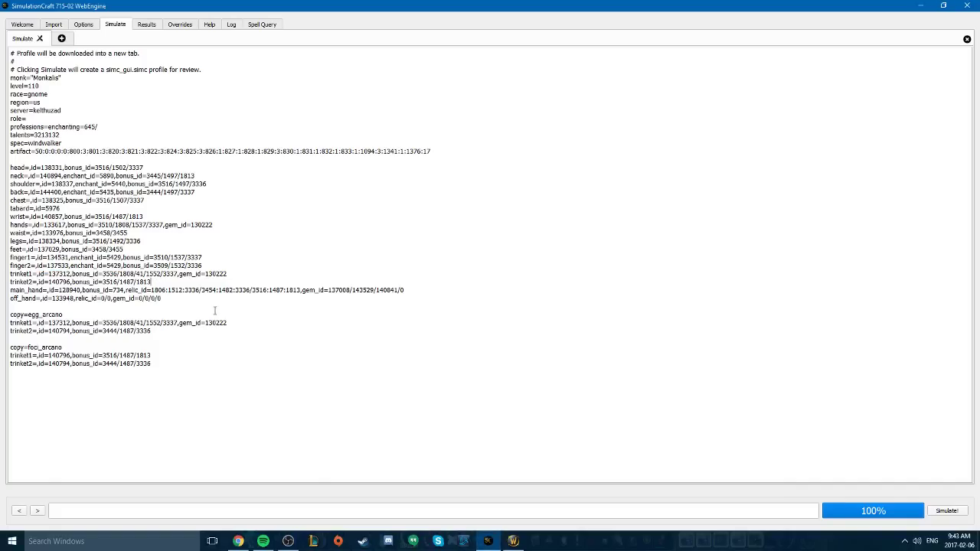
Step: Check the single-target raid summary and the available choices for the number of enemies in the global options
click(144, 24)
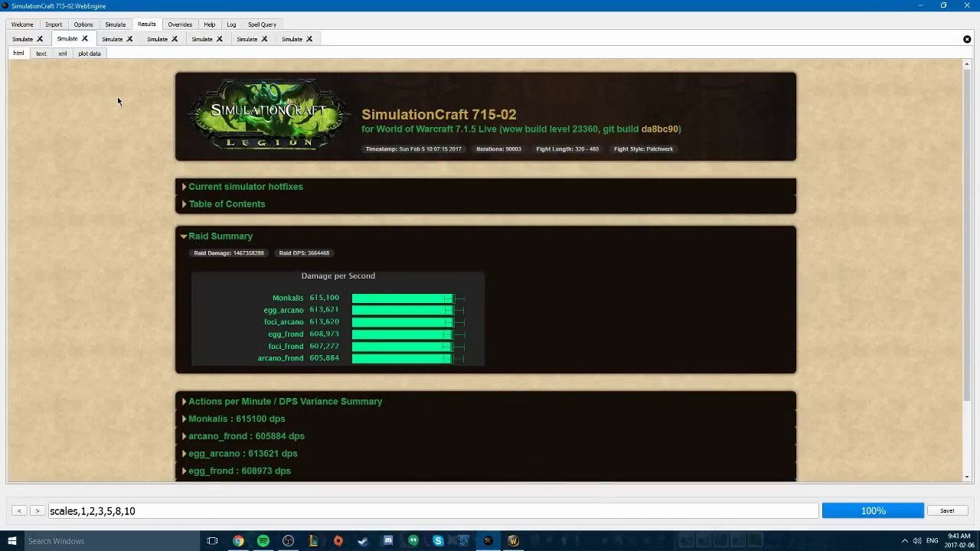
click(85, 25)
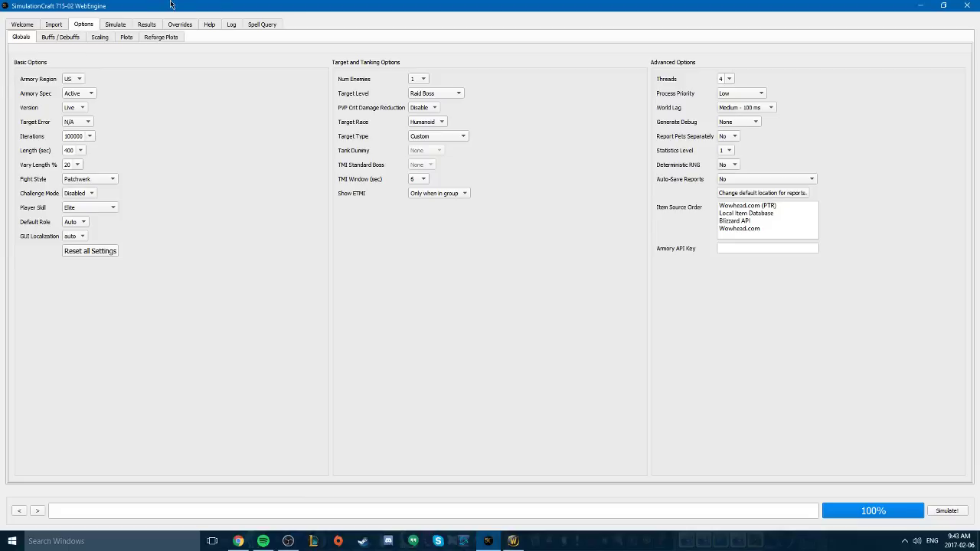
click(416, 80)
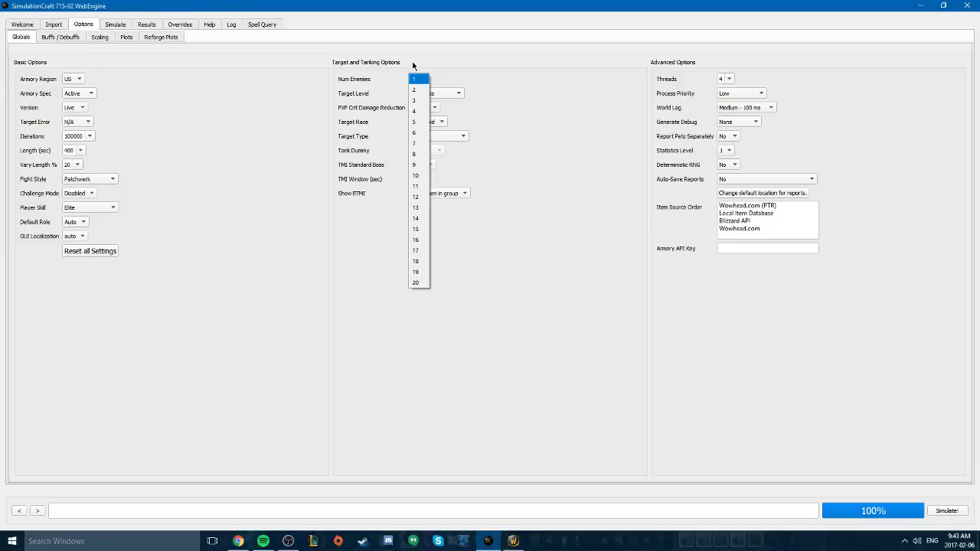
click(138, 25)
click(118, 25)
click(135, 25)
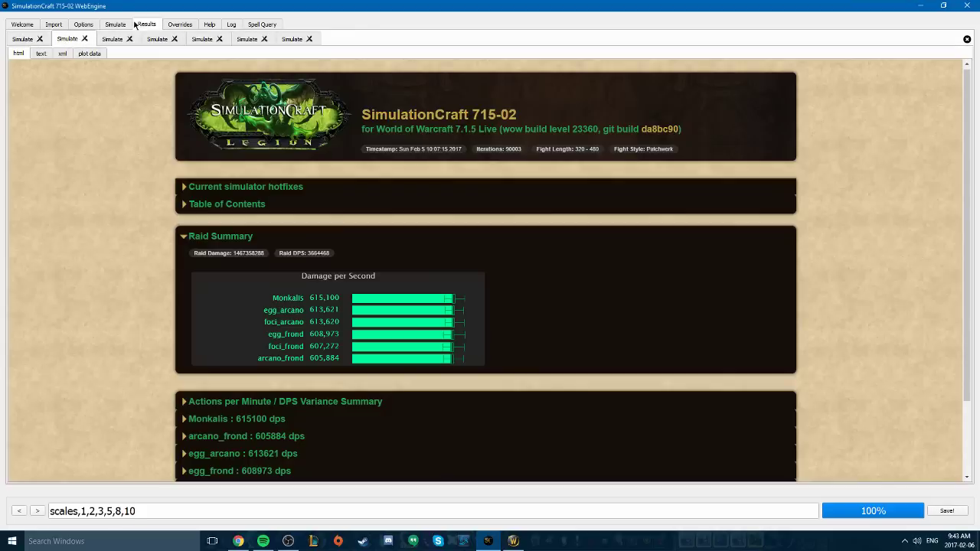
Step: Match the scales label in the result note to the first result and examine its stat scale factors
drag(51, 511, 79, 511)
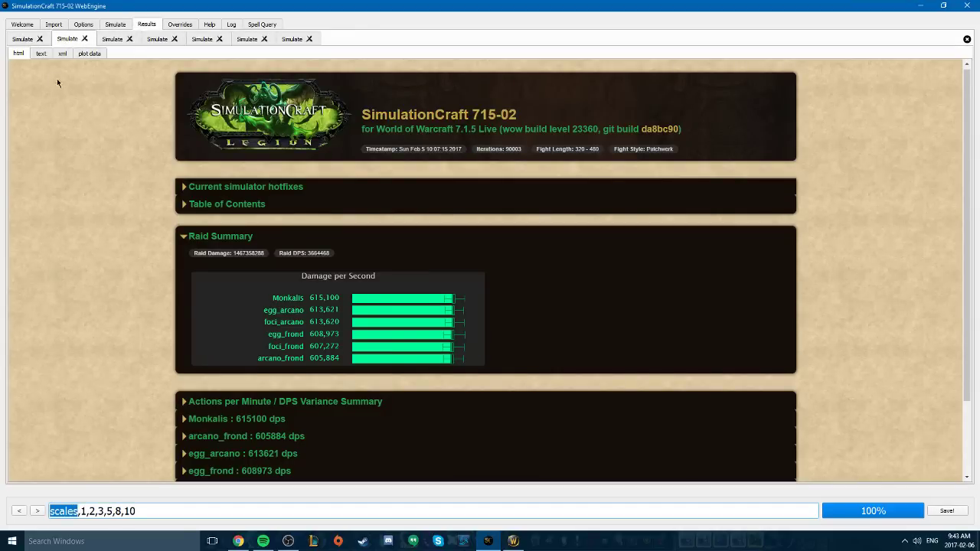
click(14, 42)
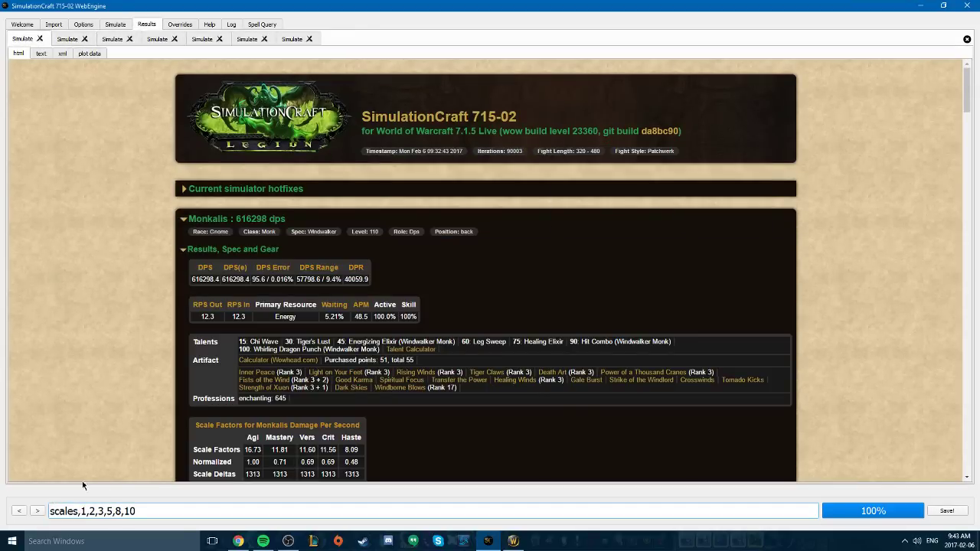
scroll(154, 331, down, 3)
scroll(88, 244, up, 1)
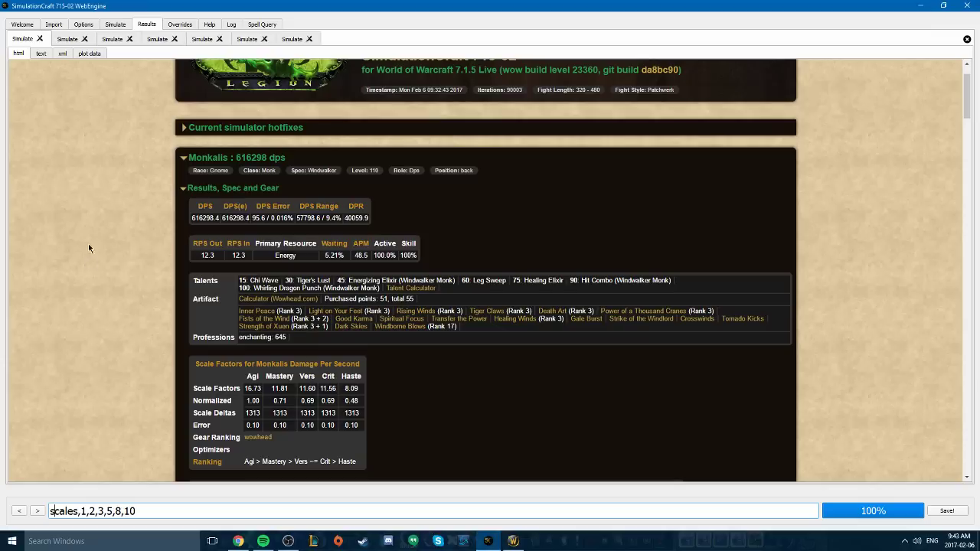
Step: Look through the trinket comparison results for the different enemy counts, ending on the single-target result
click(67, 40)
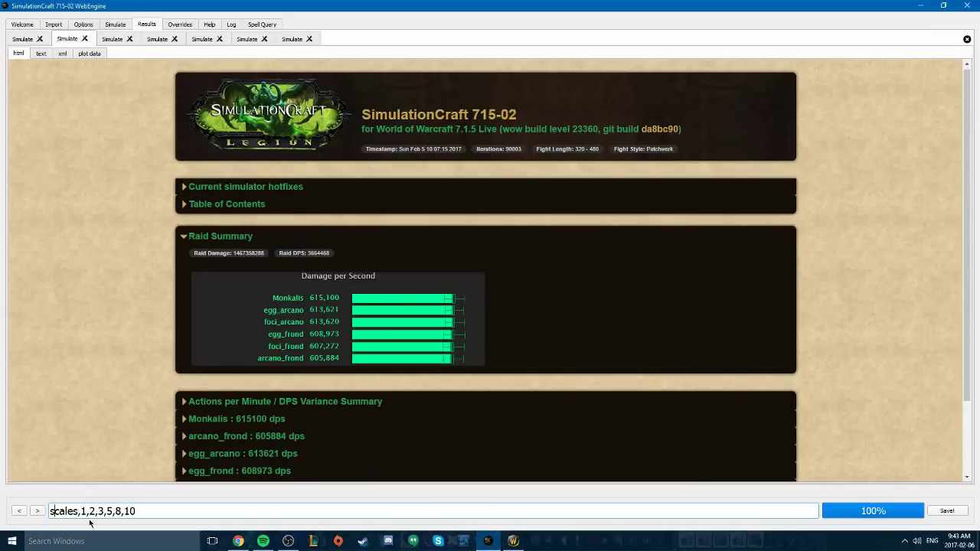
click(160, 39)
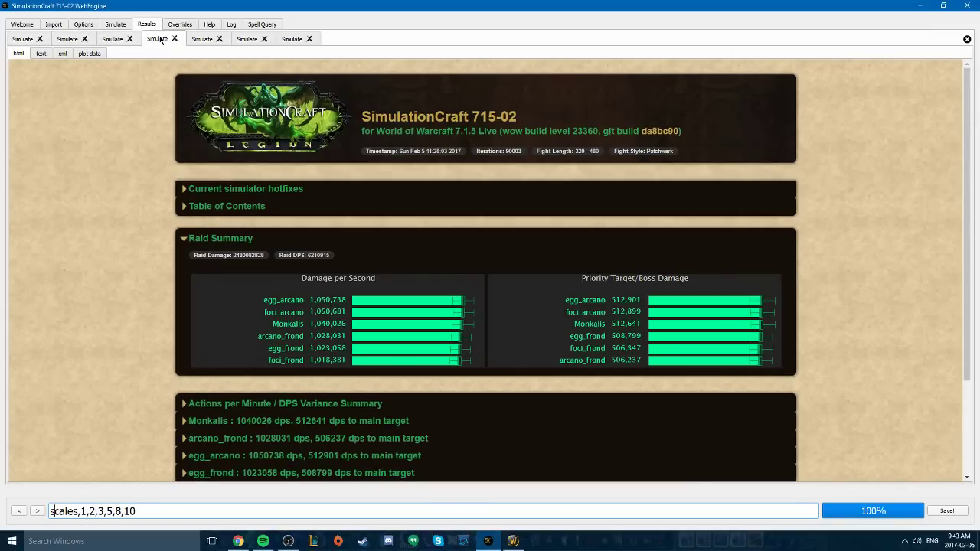
click(199, 43)
click(248, 43)
click(295, 40)
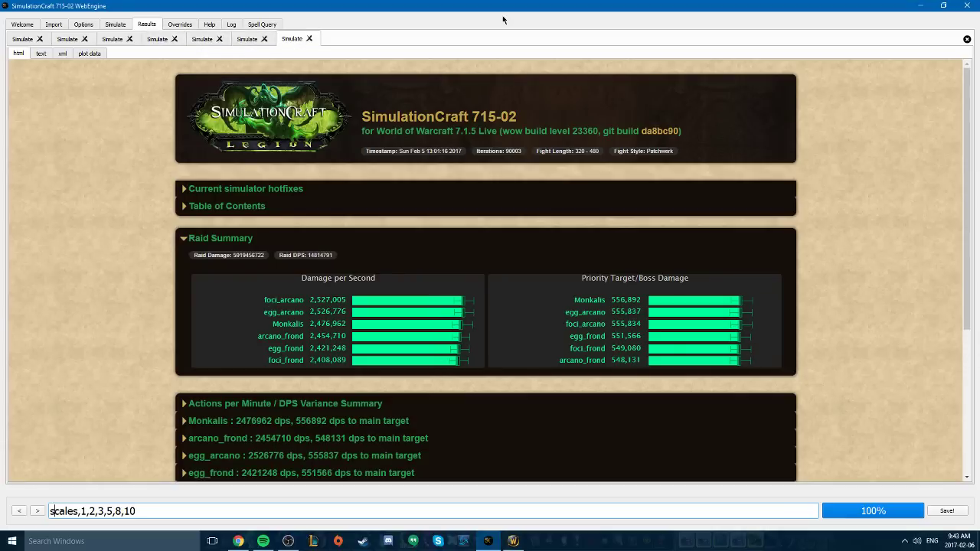
click(67, 41)
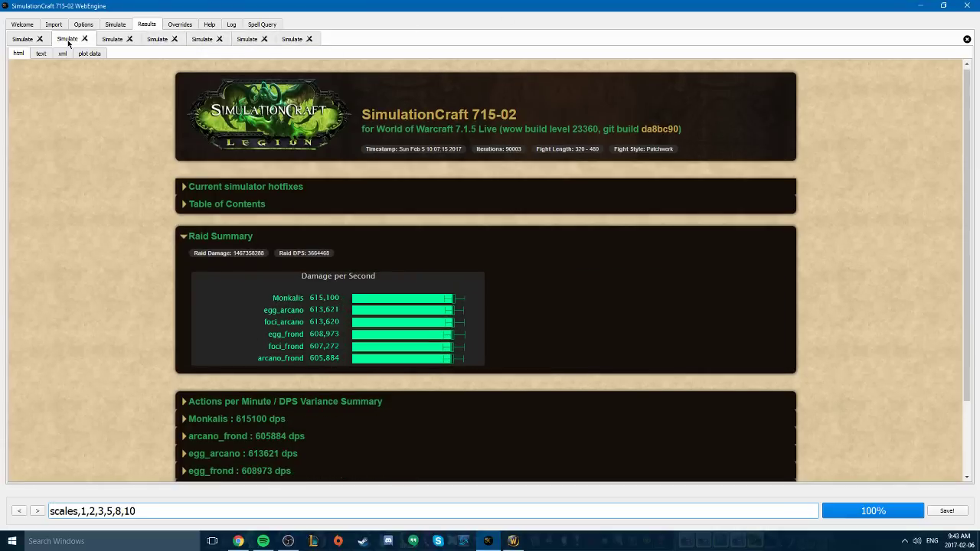
Step: Check the number of enemies setting and the egg_arcano and foci_arcano copy blocks, and return to the single-target raid summary
click(83, 26)
click(416, 79)
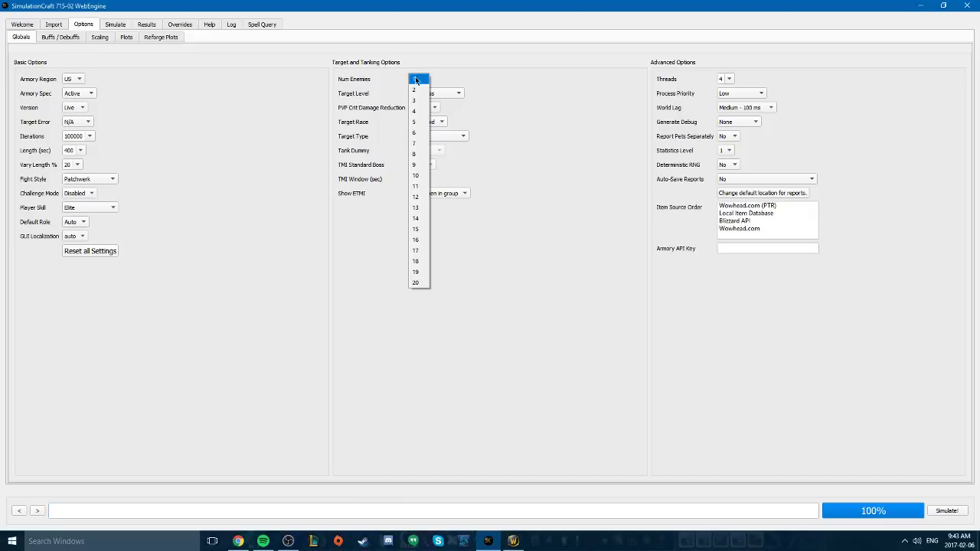
click(418, 81)
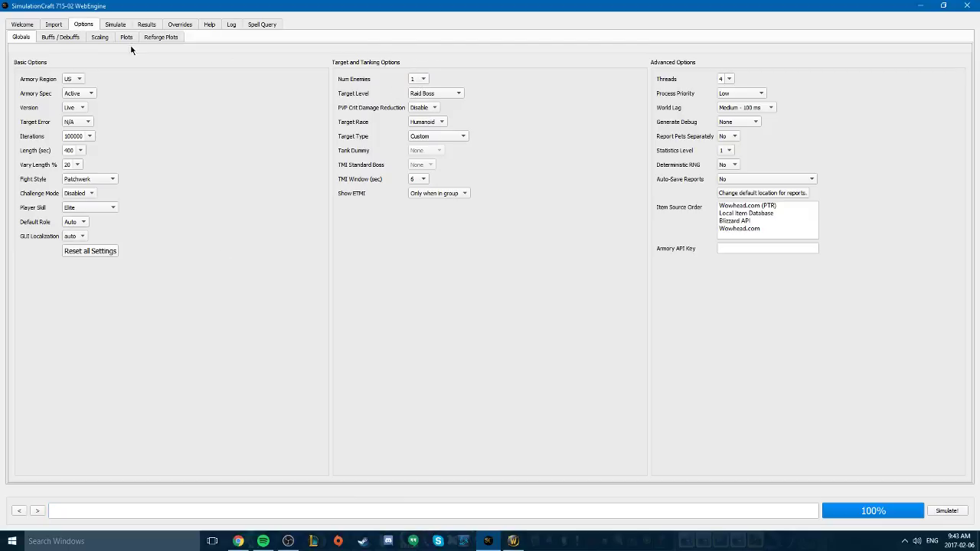
click(116, 27)
drag(41, 384, 13, 319)
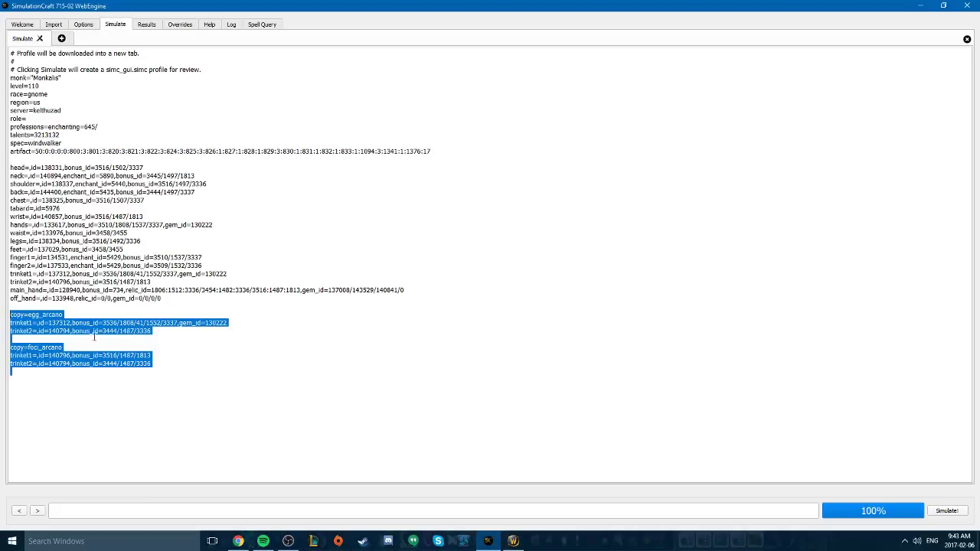
click(105, 416)
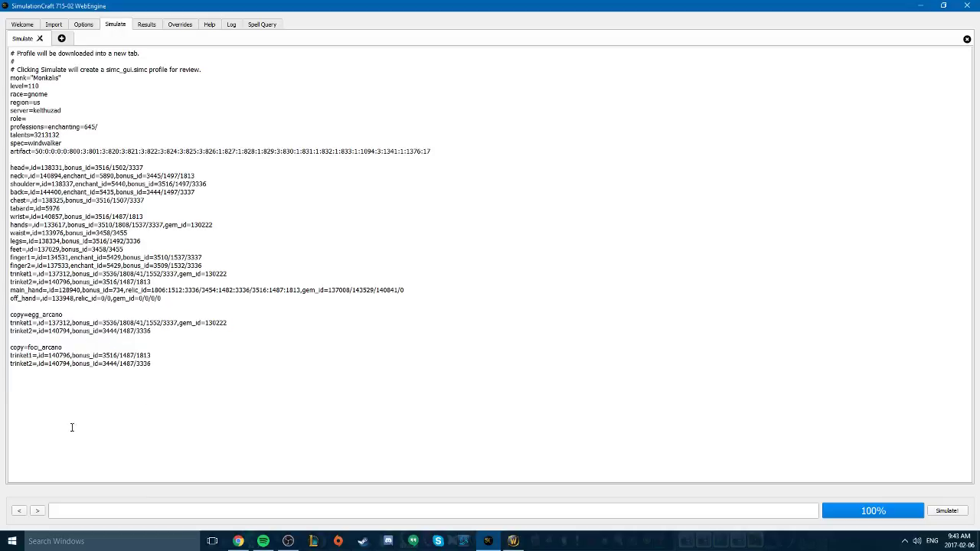
click(142, 26)
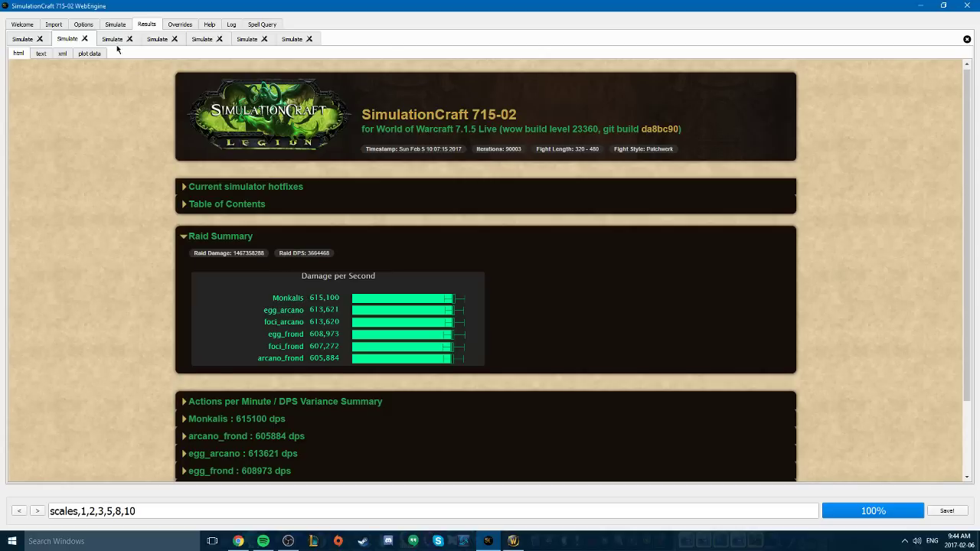
Step: Try 2, 3 and 5 as the number of enemies in the global options, and set it back to 1
click(95, 26)
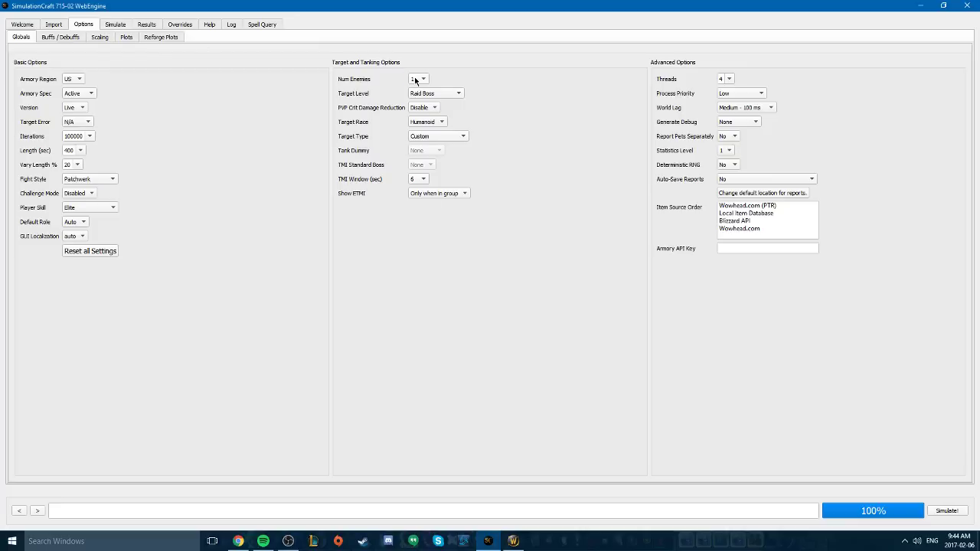
click(416, 79)
click(414, 90)
click(419, 80)
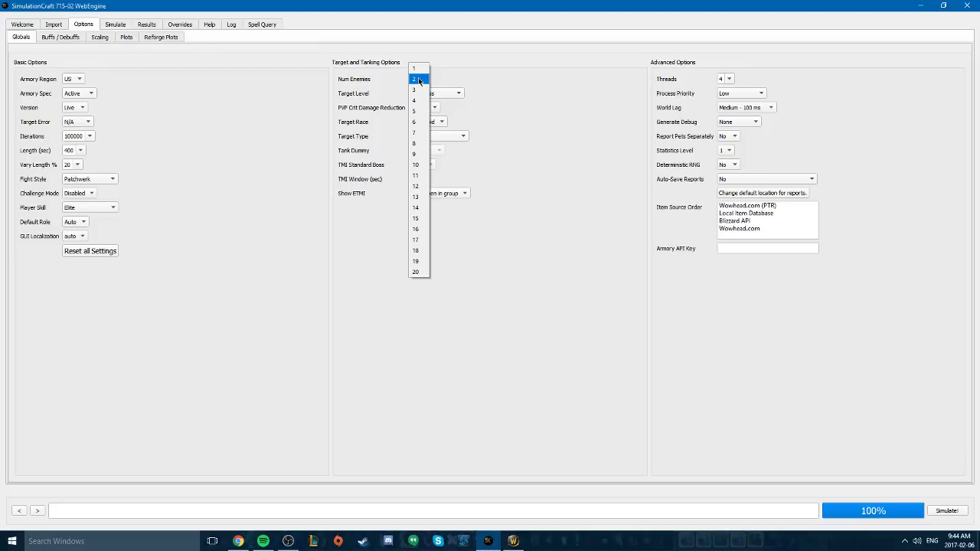
click(414, 90)
click(418, 79)
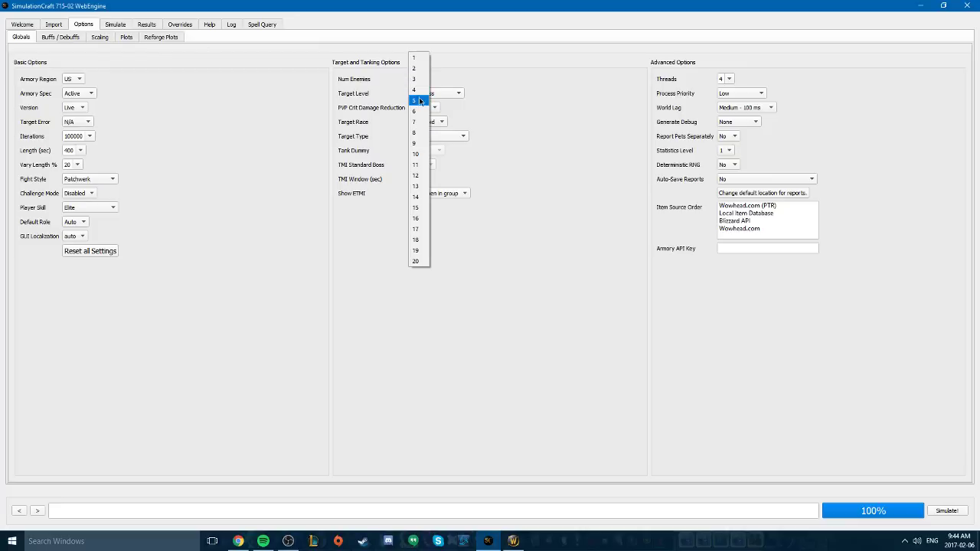
click(419, 100)
click(420, 80)
click(413, 35)
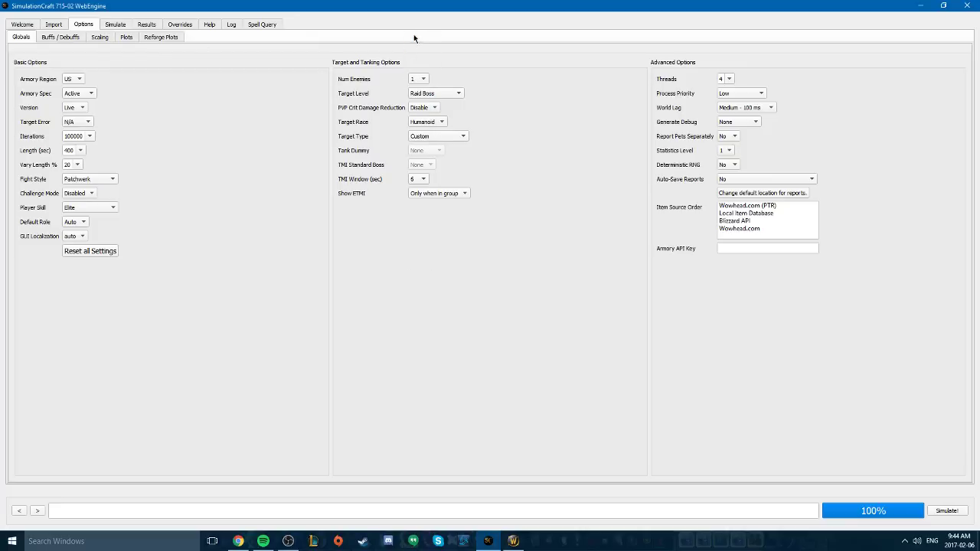
Step: Page through the multi-target trinket comparison results and return to the single-target raid summary
click(116, 26)
click(145, 25)
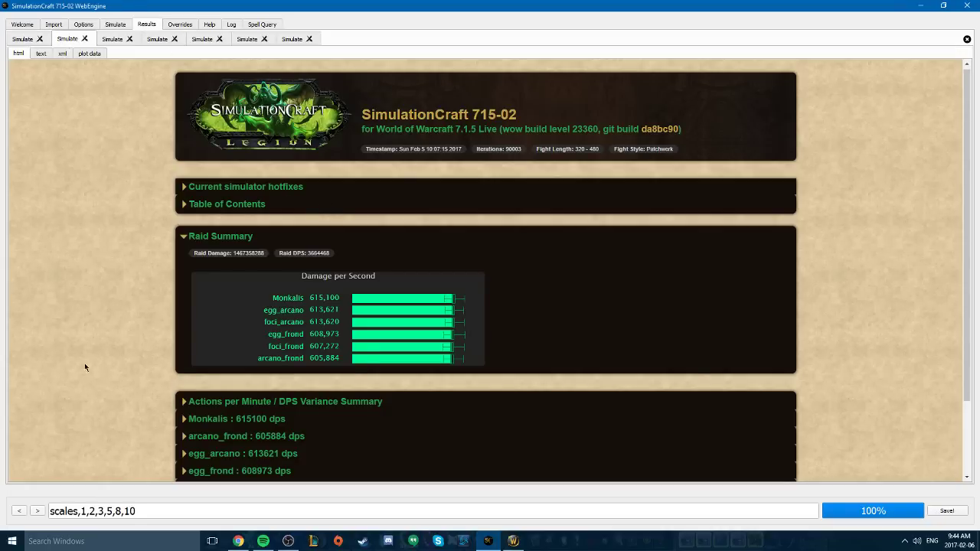
click(120, 39)
click(165, 40)
click(204, 40)
click(250, 40)
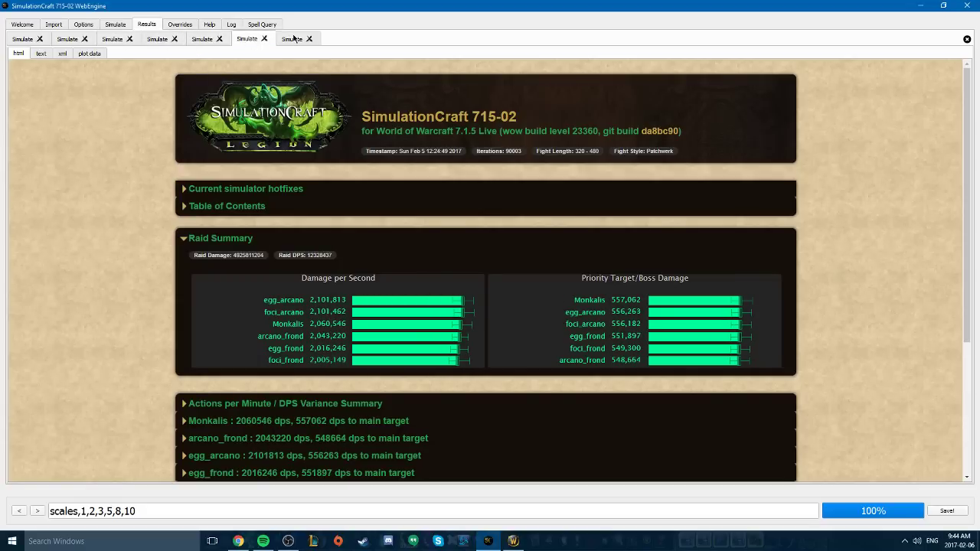
click(294, 39)
click(74, 41)
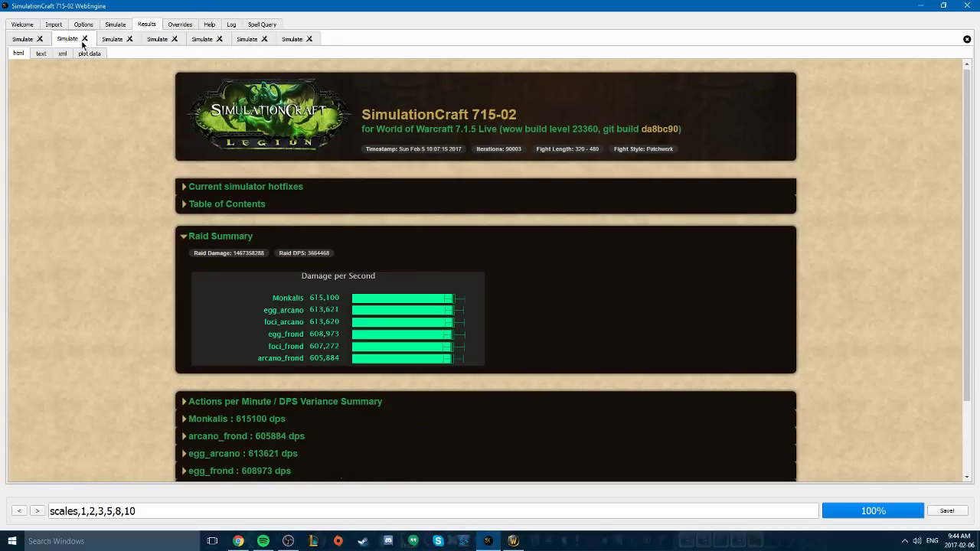
Step: Compare how the trinket combinations rank in damage per second in the 2, 3, 5, 8 and 10 enemy results
click(109, 39)
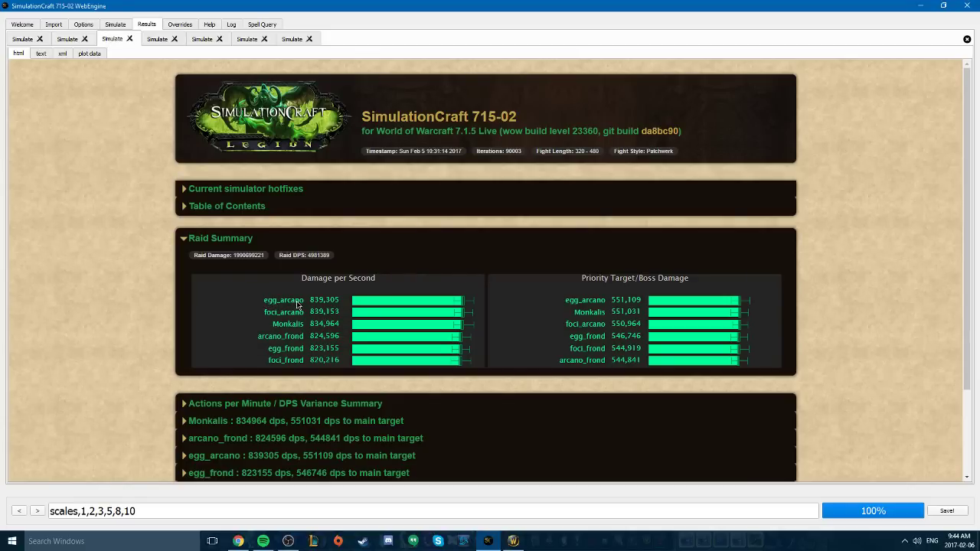
click(170, 42)
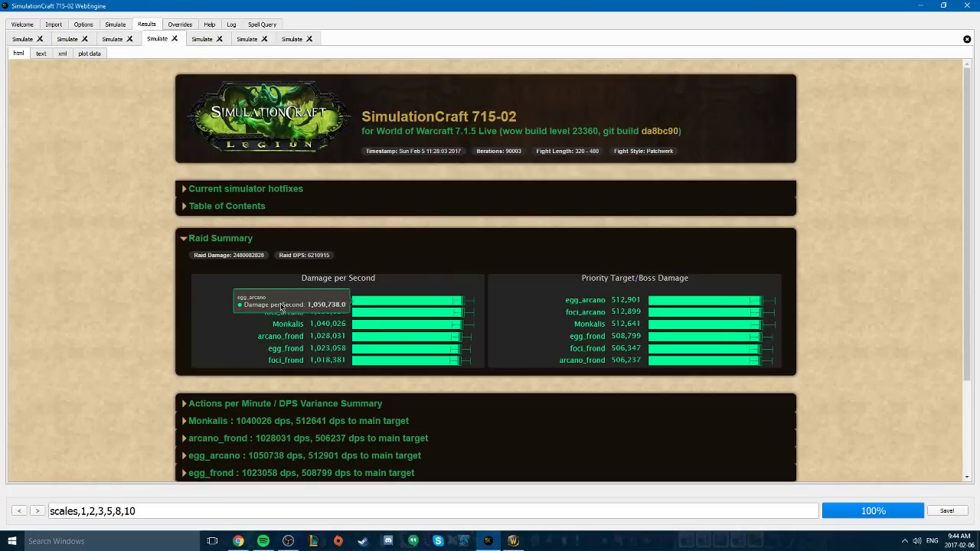
click(195, 39)
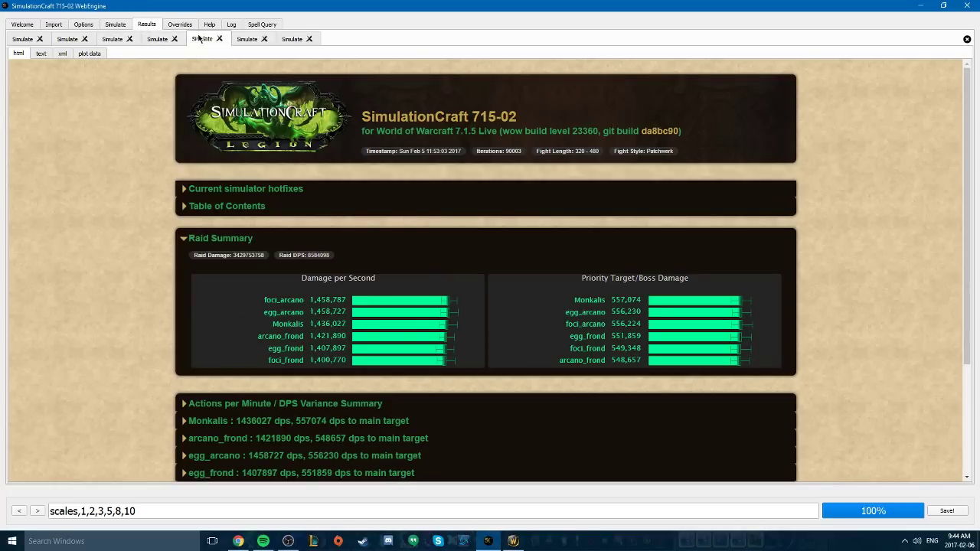
click(244, 40)
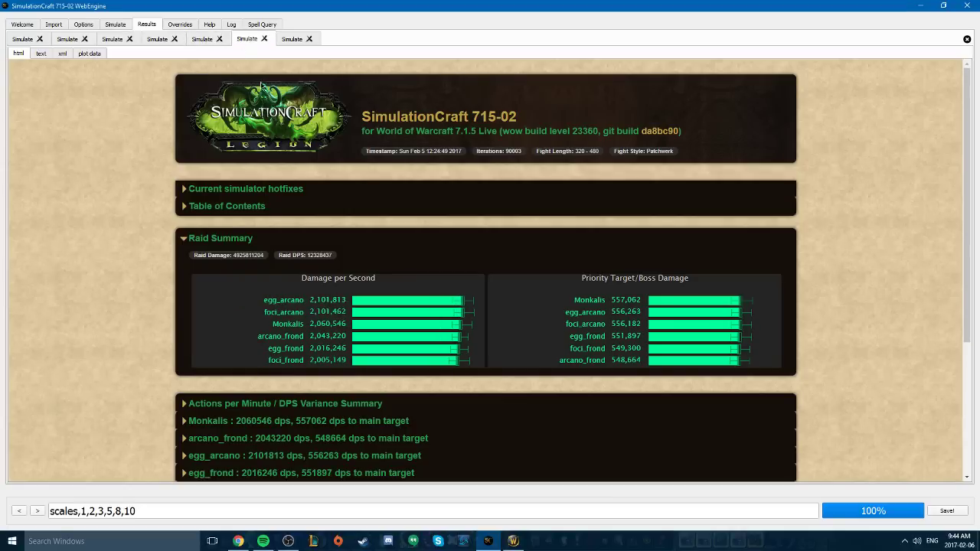
click(292, 39)
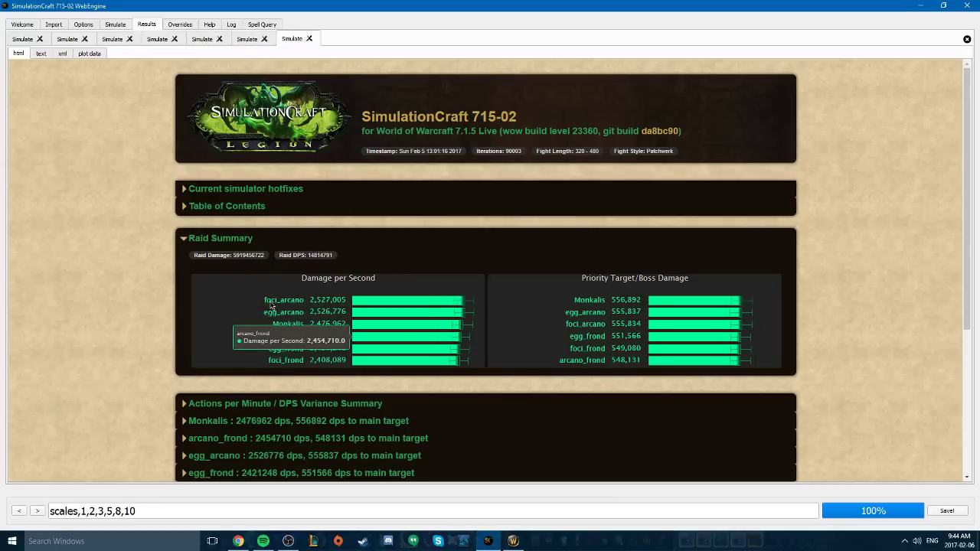
Step: Compare the trinket combinations' damage per second in the 8, 10 and 3 enemy results with the single-target result
click(245, 40)
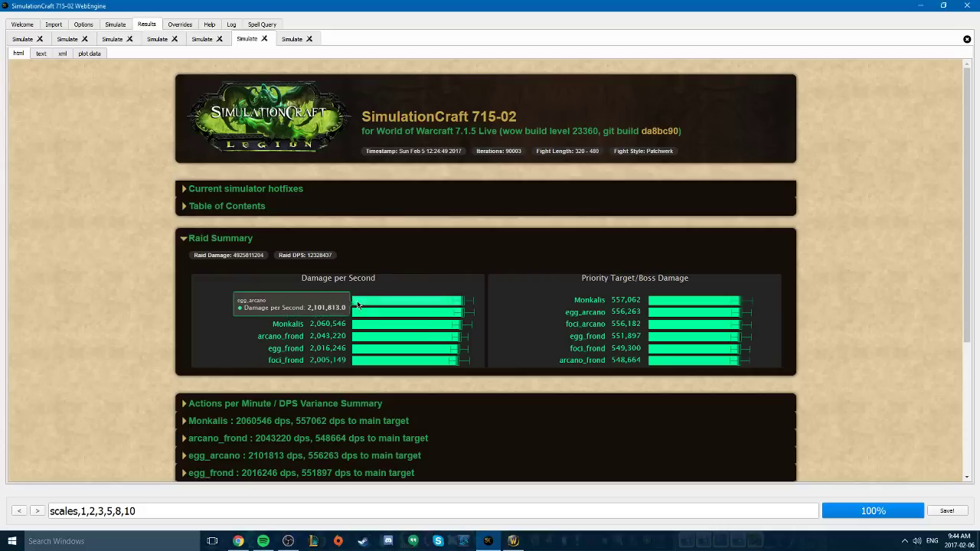
click(291, 40)
click(158, 40)
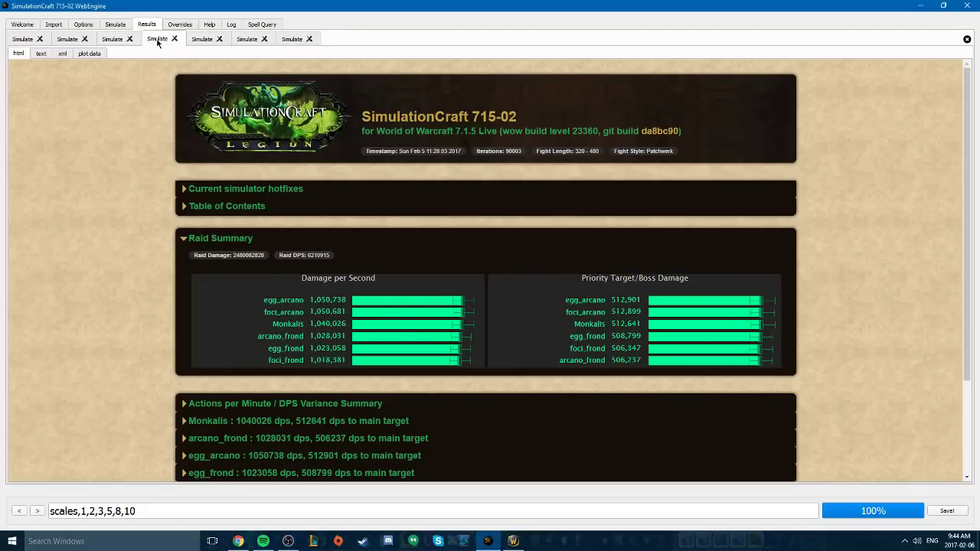
click(62, 40)
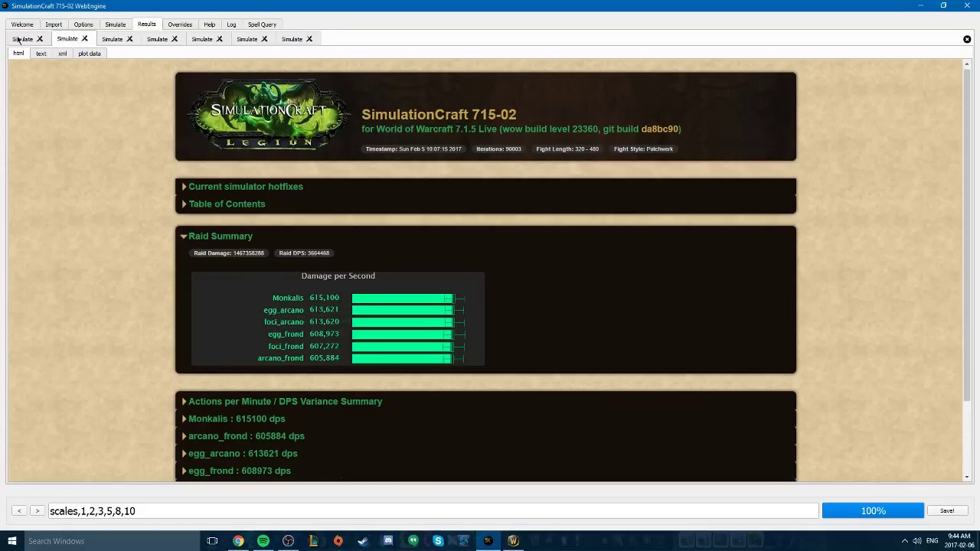
Step: Page through all the simulation results up to 10 enemies and return to the single-character report with the scale factors
click(19, 40)
click(113, 43)
click(152, 42)
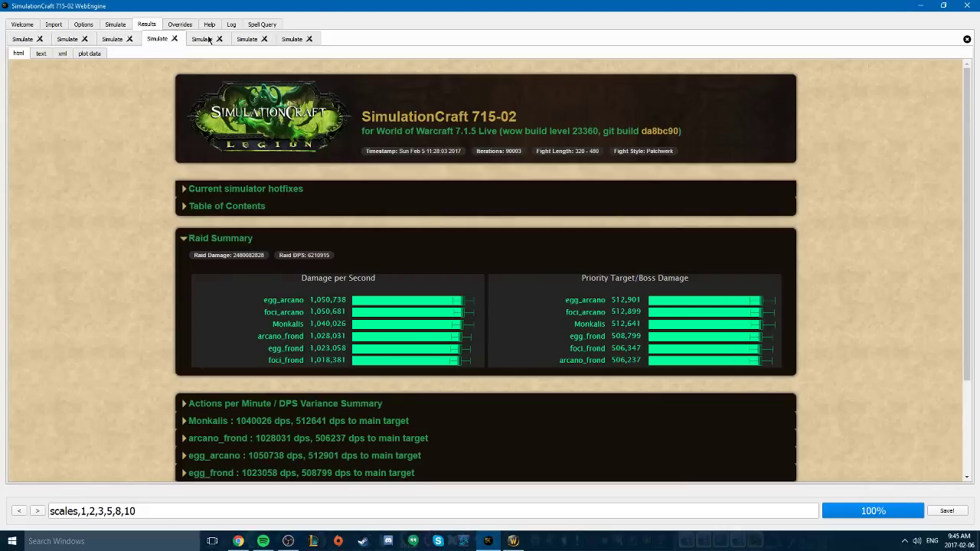
click(210, 41)
click(242, 42)
click(288, 41)
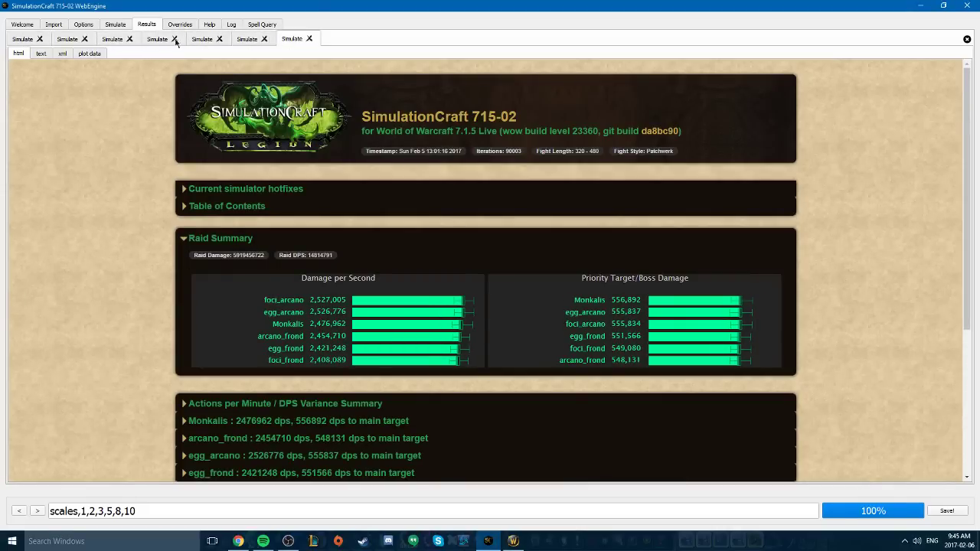
click(64, 40)
click(20, 40)
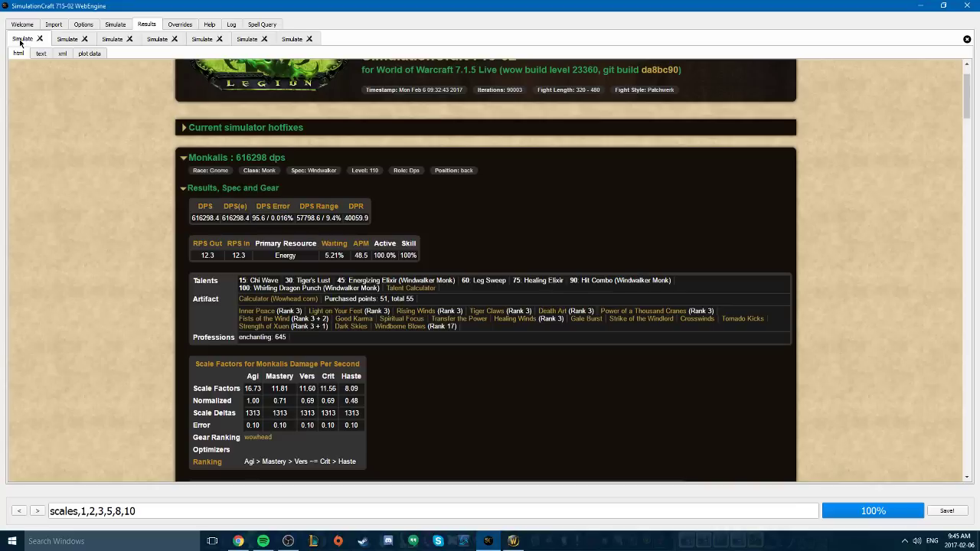
Step: Minimize the simulator and switch to World of Warcraft to view the artifact traits and character sheet
right_click(517, 543)
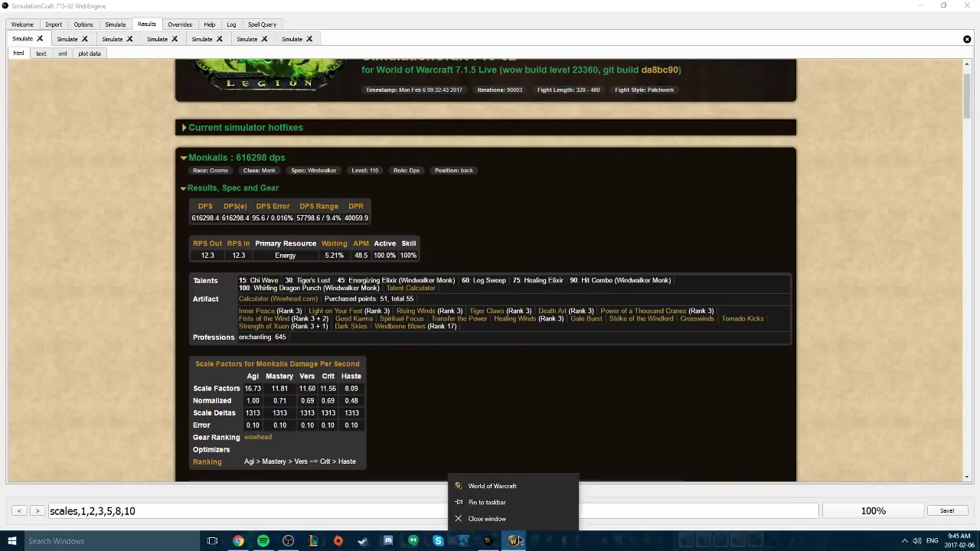
click(615, 394)
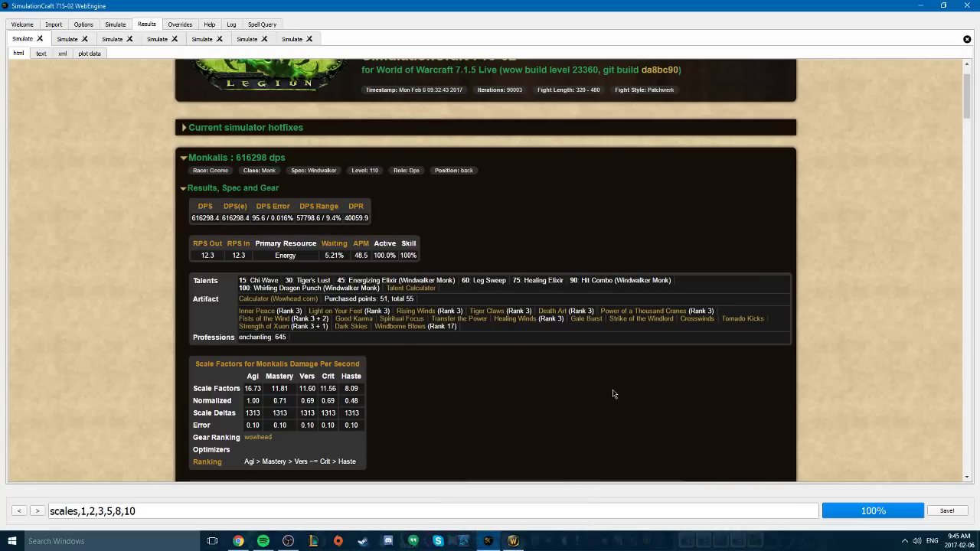
click(917, 5)
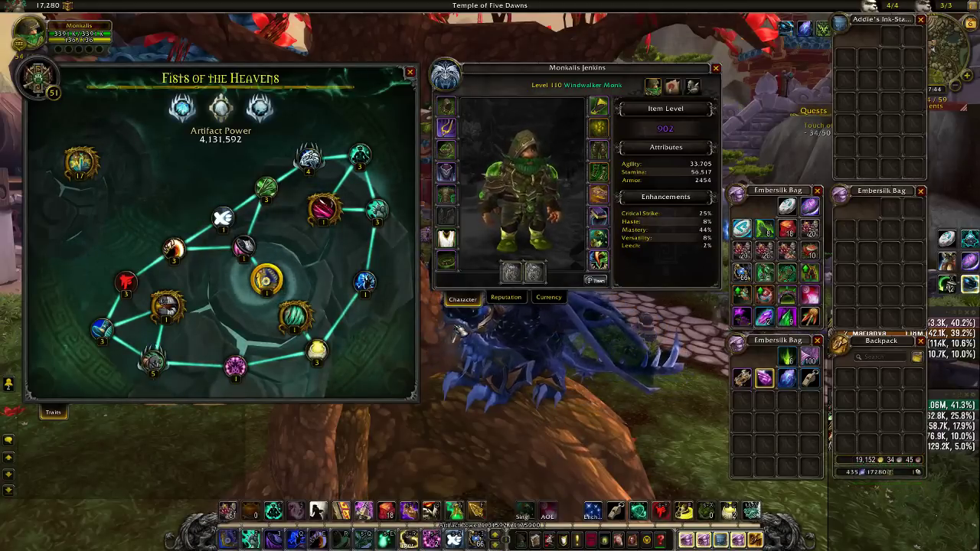
mouse_move(201, 425)
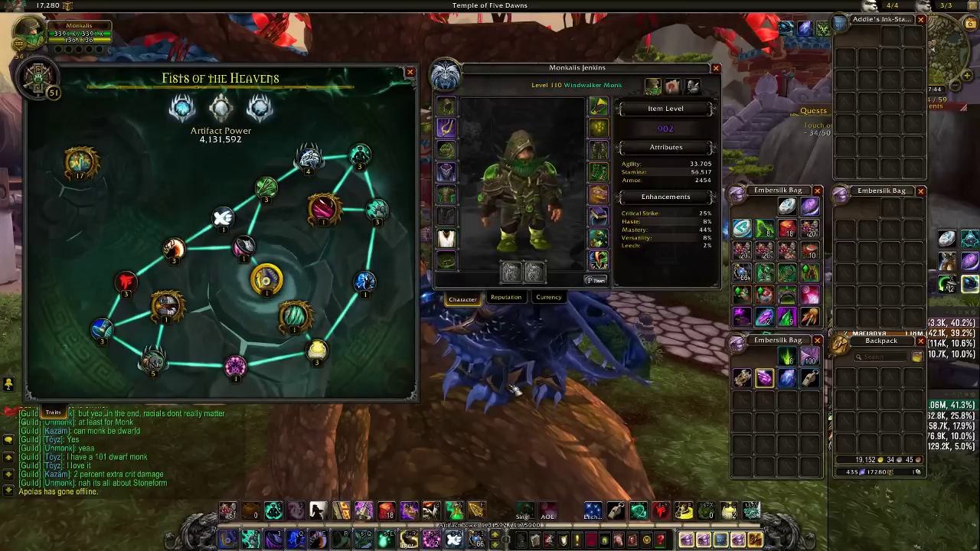